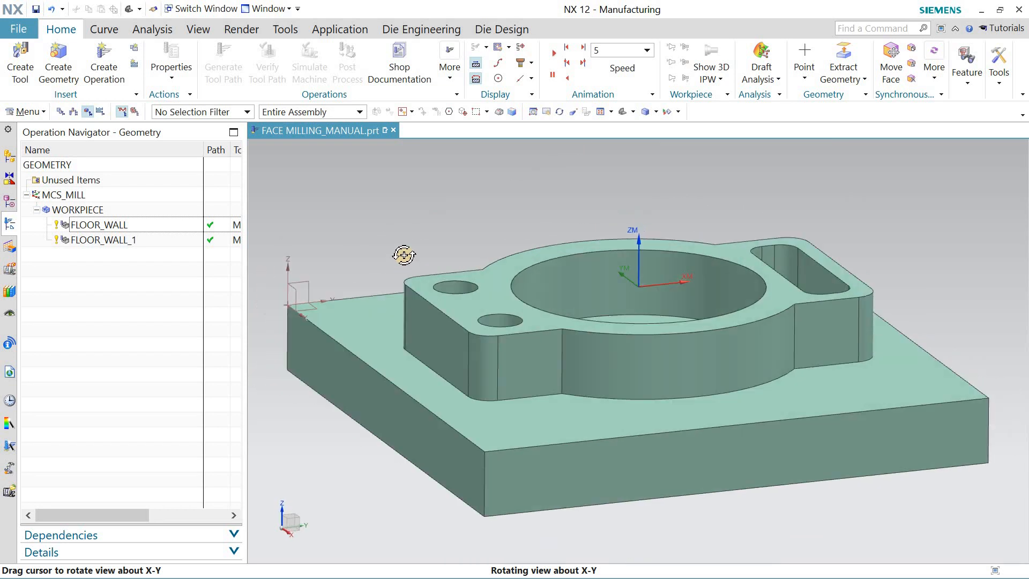
# Verify the tool paths of both floor-wall operations under WORKPIECE by playing the 3D dynamic material-removal simulation
pyautogui.click(158, 236)
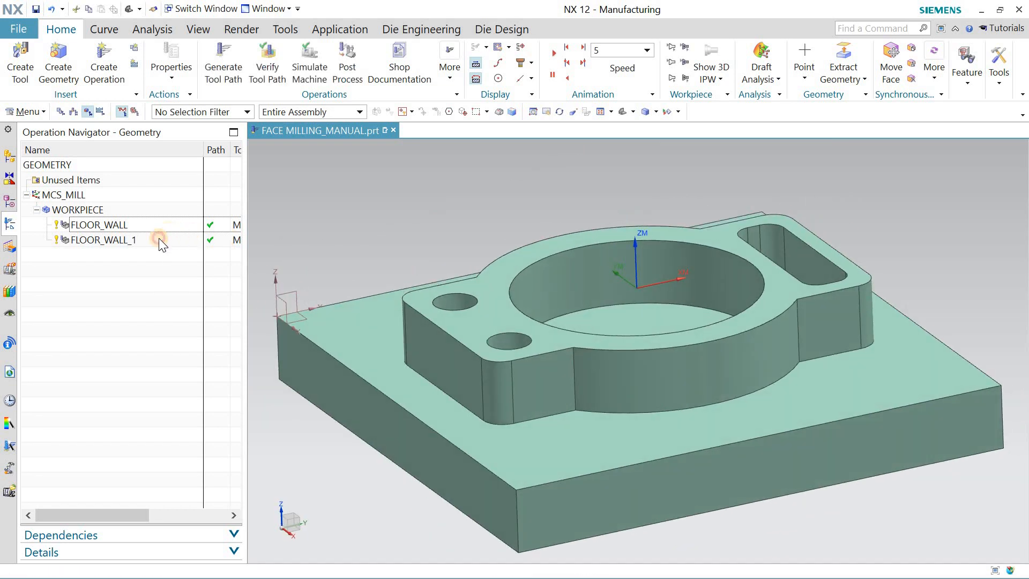
pyautogui.click(163, 226)
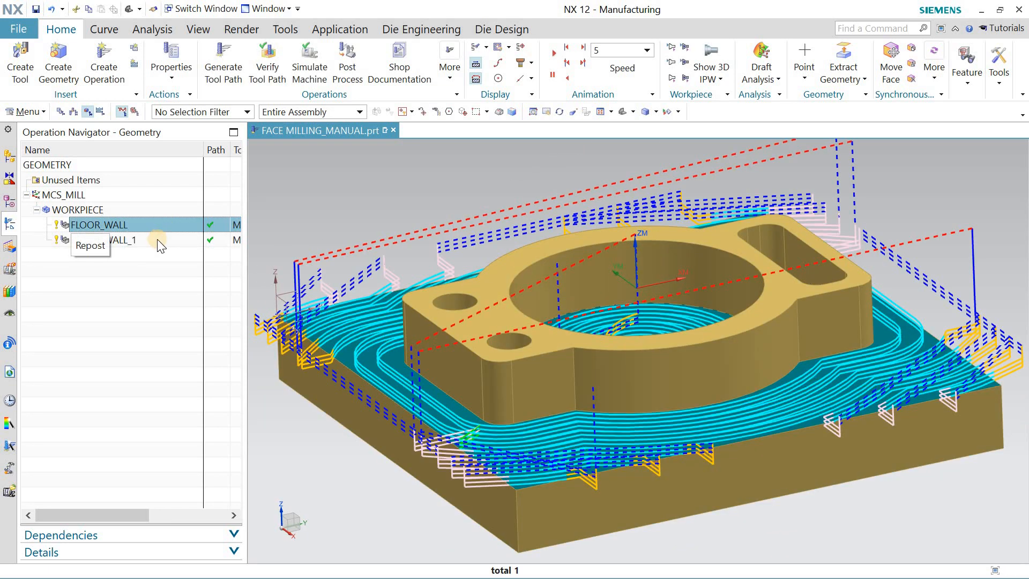
pyautogui.keyDown('shift'); pyautogui.click(156, 239); pyautogui.keyUp('shift')
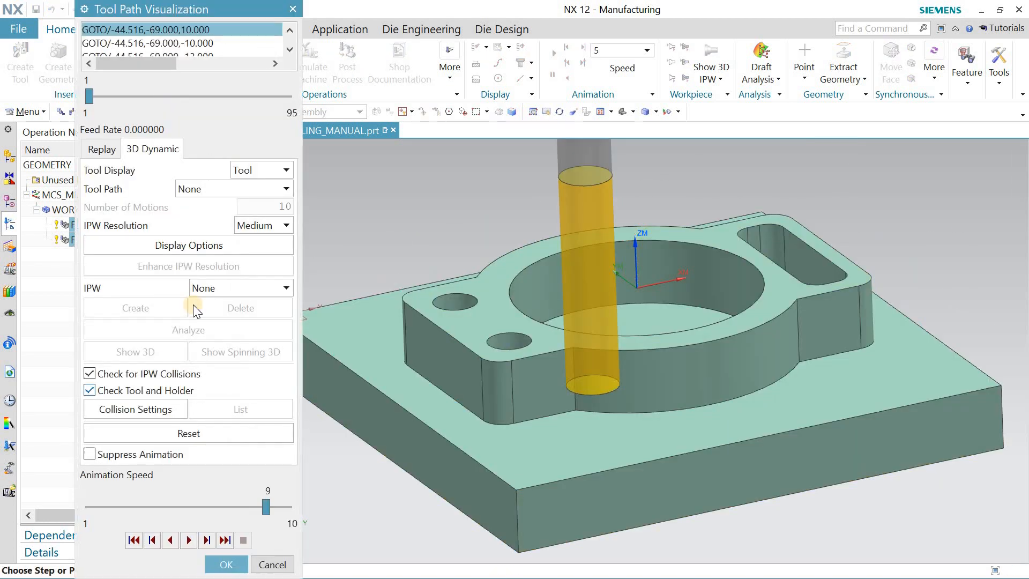
pyautogui.click(188, 540)
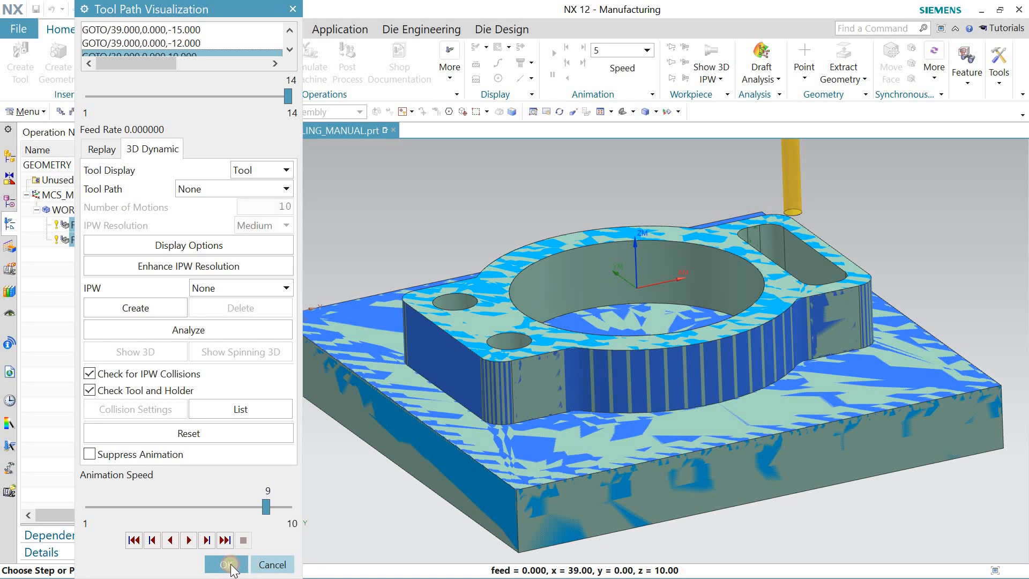
pyautogui.click(229, 565)
pyautogui.click(159, 312)
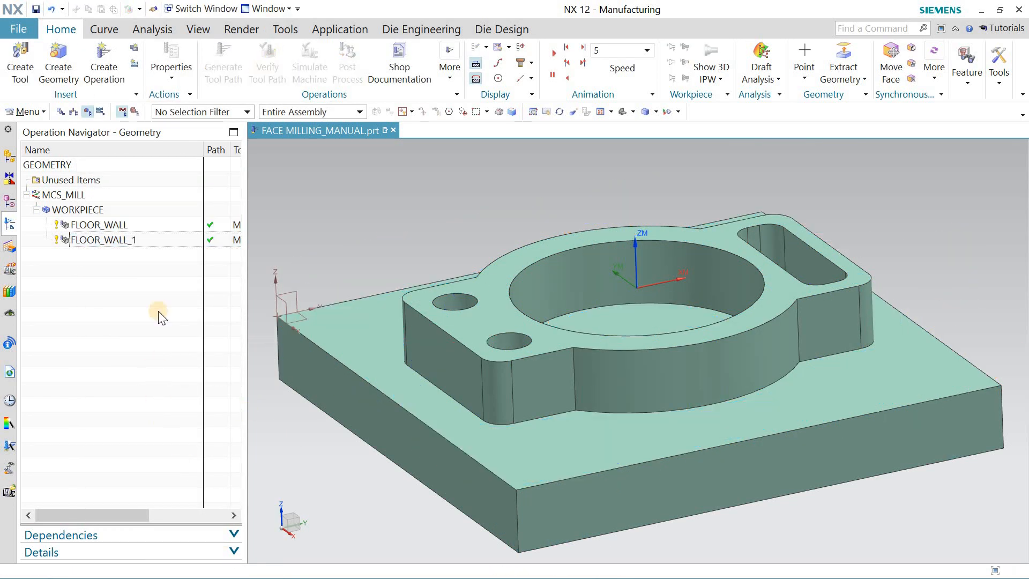
# Delete the FLOOR_WALL and FLOOR_WALL_1 operations from the WORKPIECE group
pyautogui.keyDown('shift'); pyautogui.click(146, 227); pyautogui.keyUp('shift')
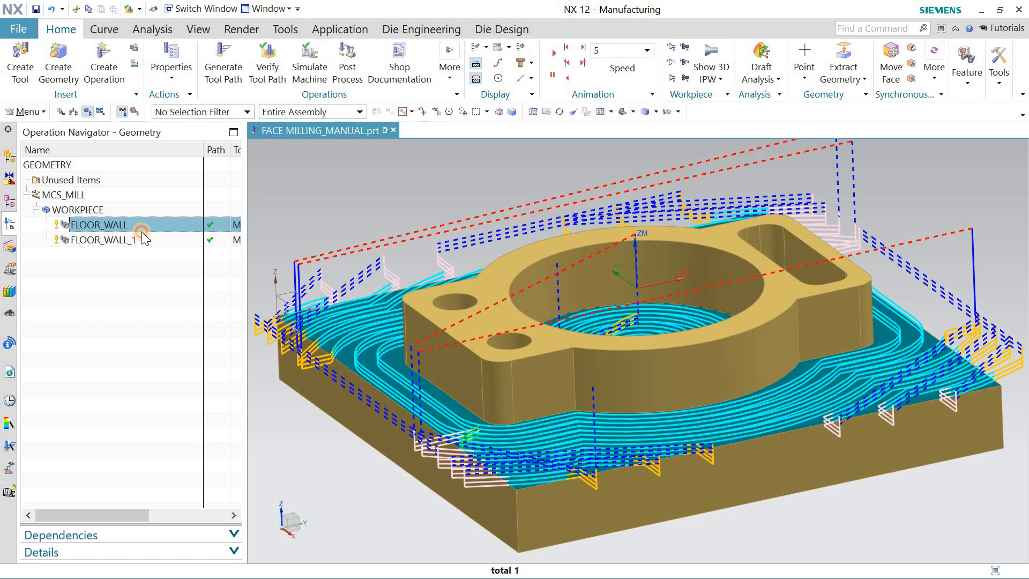
pyautogui.rightClick(142, 232)
pyautogui.click(156, 268)
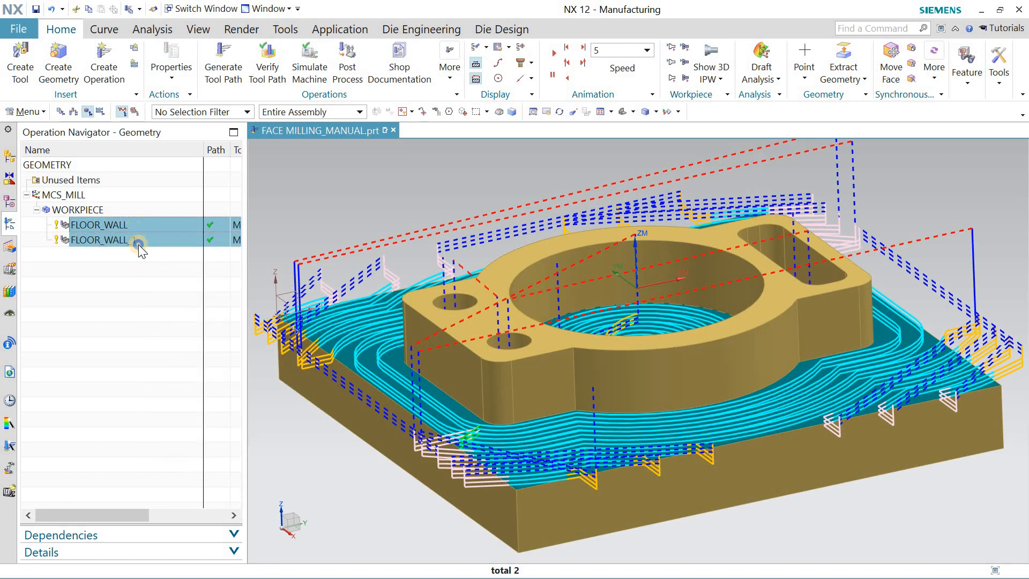
pyautogui.rightClick(138, 238)
pyautogui.click(145, 283)
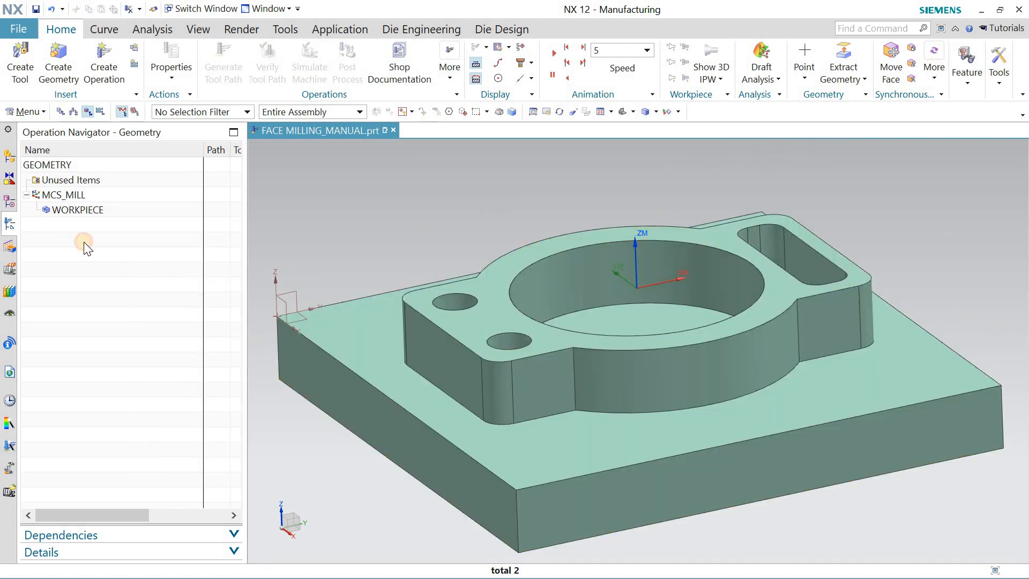
# Rotate the MCS_MILL machine coordinate system 90 degrees about its Z axis and accept the new orientation
pyautogui.click(623, 112)
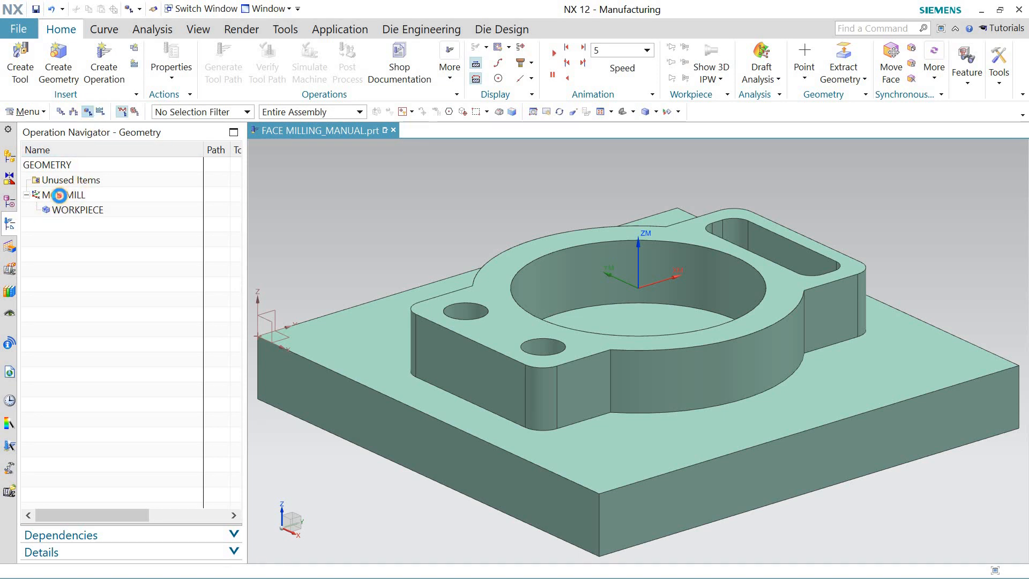
pyautogui.doubleClick(59, 195)
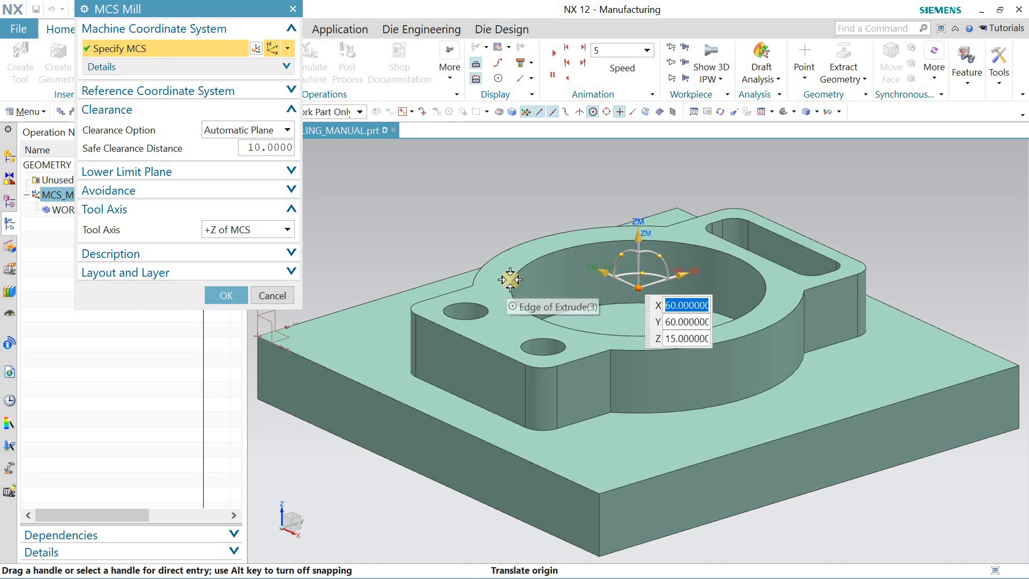
pyautogui.moveTo(610, 287); pyautogui.dragTo(586, 273, button='middle')
pyautogui.moveTo(526, 226); pyautogui.dragTo(504, 223, button='right')
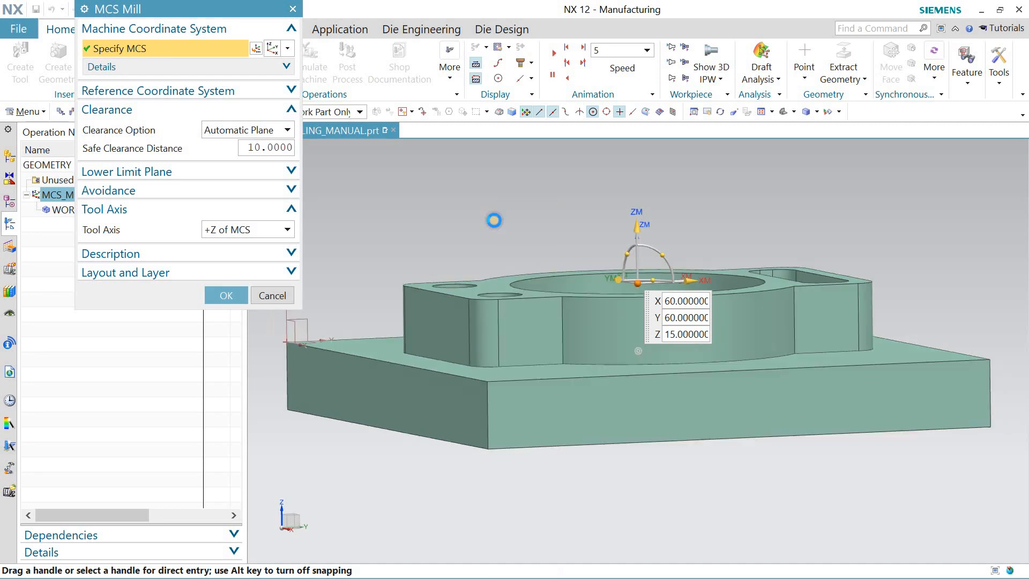
pyautogui.moveTo(513, 232); pyautogui.dragTo(516, 227, button='middle')
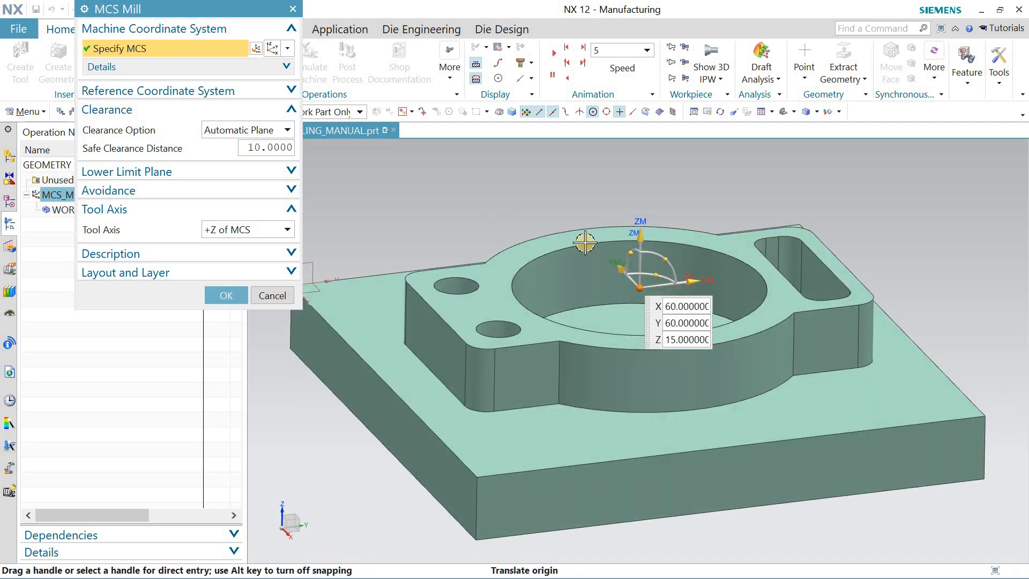
pyautogui.click(653, 274)
pyautogui.write('90')
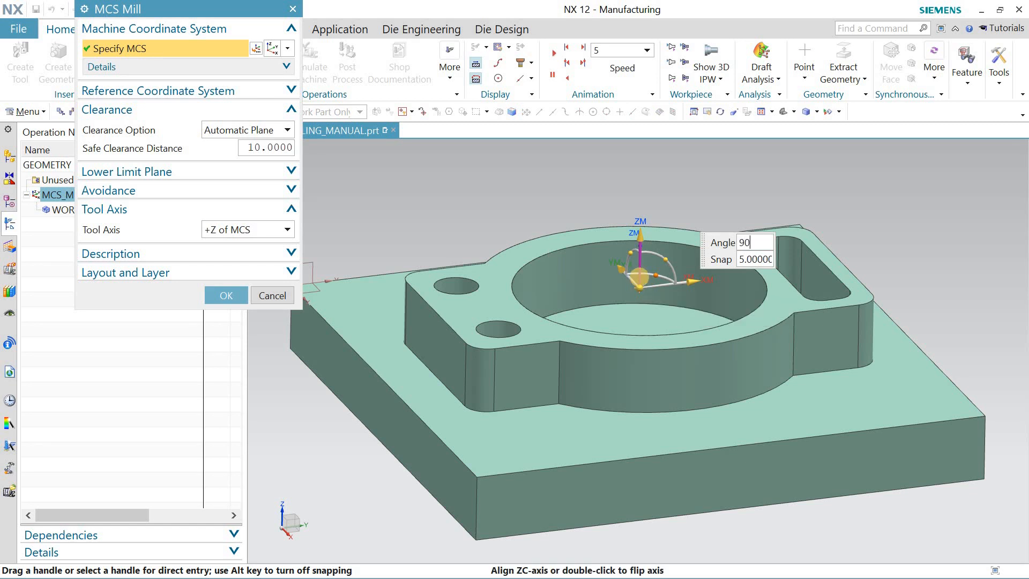
pyautogui.press('Return')
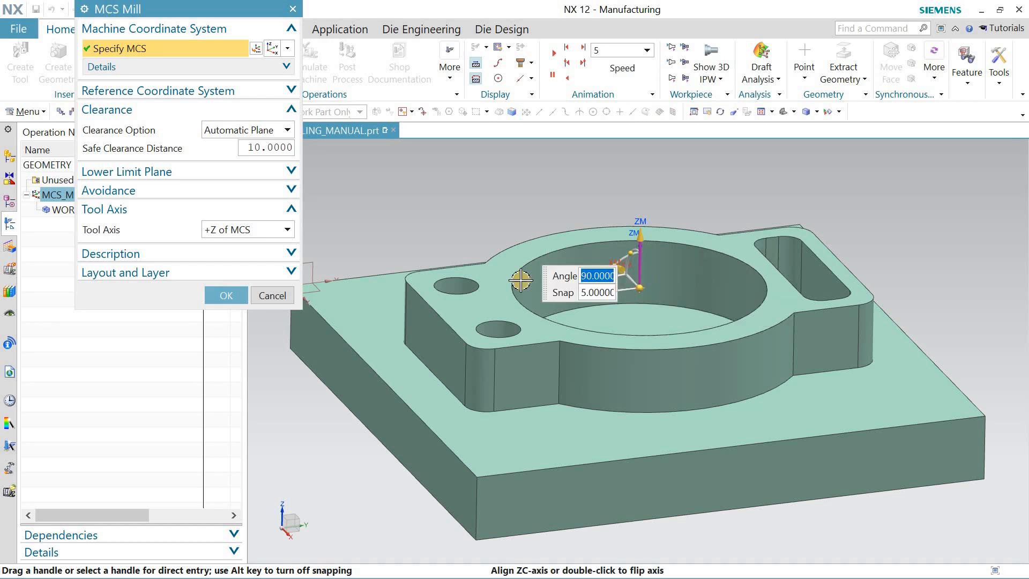
pyautogui.click(224, 294)
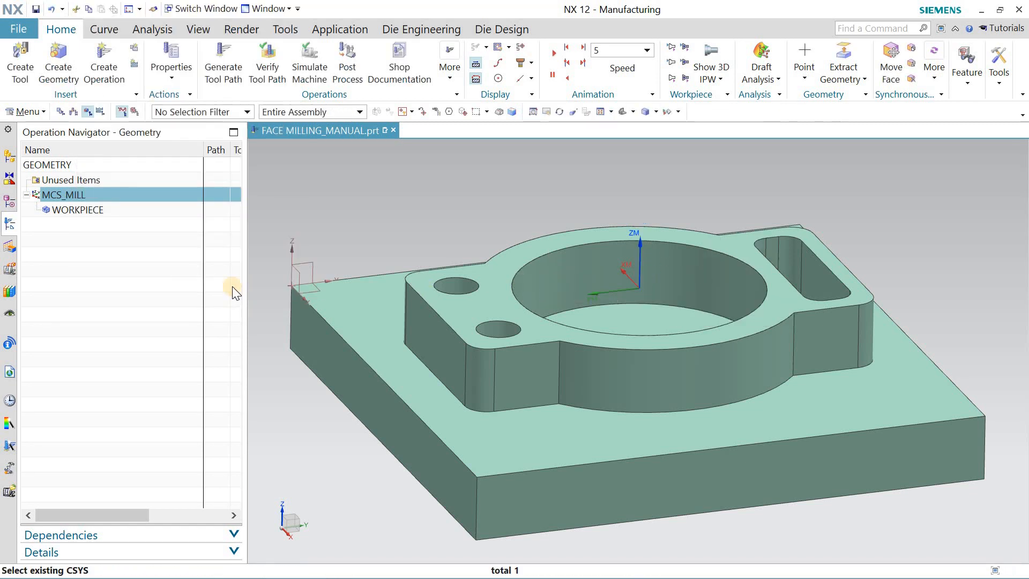
# Display the part and blank geometry currently assigned to WORKPIECE
pyautogui.doubleClick(86, 209)
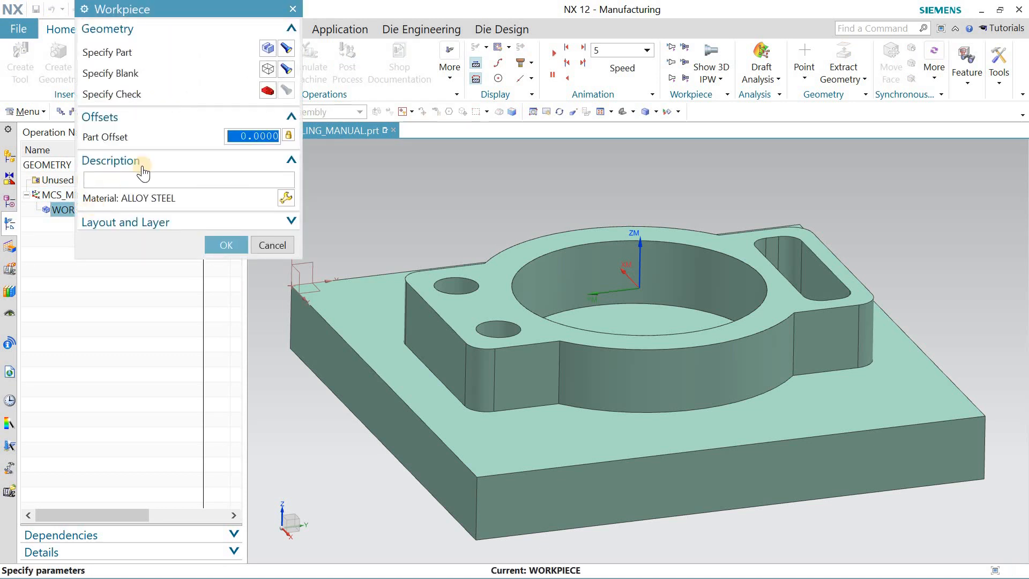
pyautogui.click(286, 48)
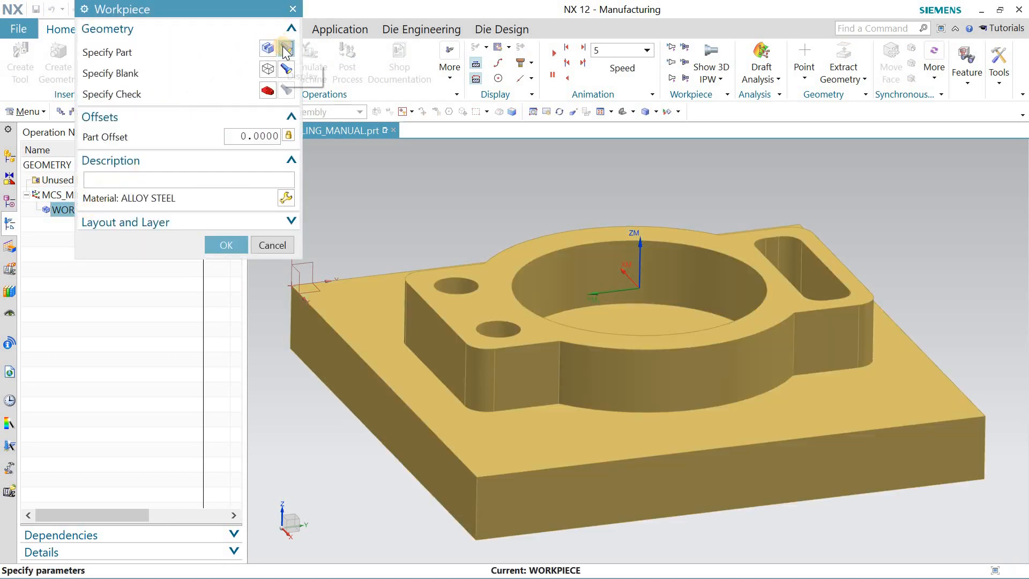
pyautogui.click(287, 72)
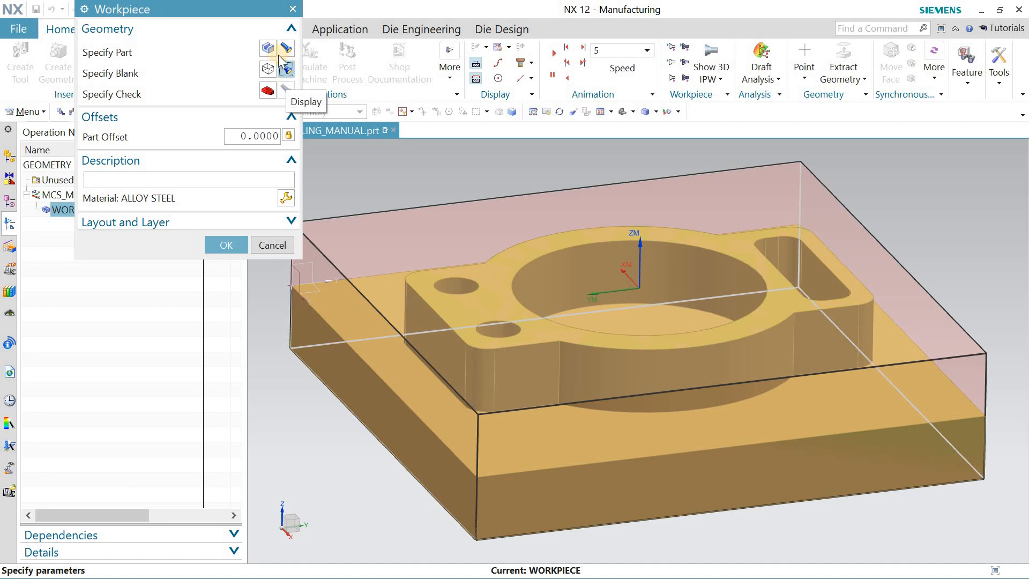
# Remove the existing part geometry set from WORKPIECE and reselect the solid body as the part
pyautogui.click(272, 51)
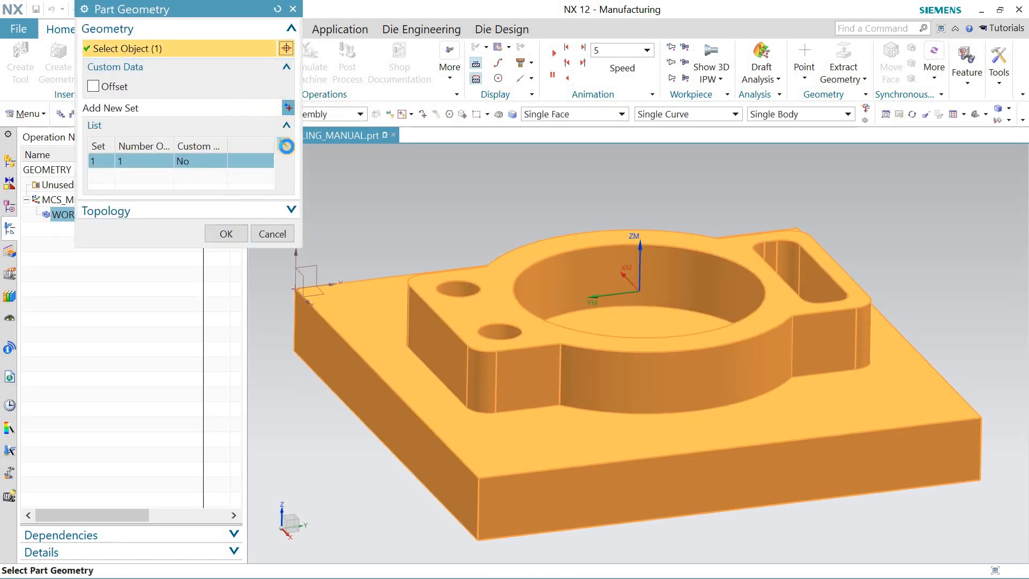
pyautogui.click(283, 143)
pyautogui.click(493, 362)
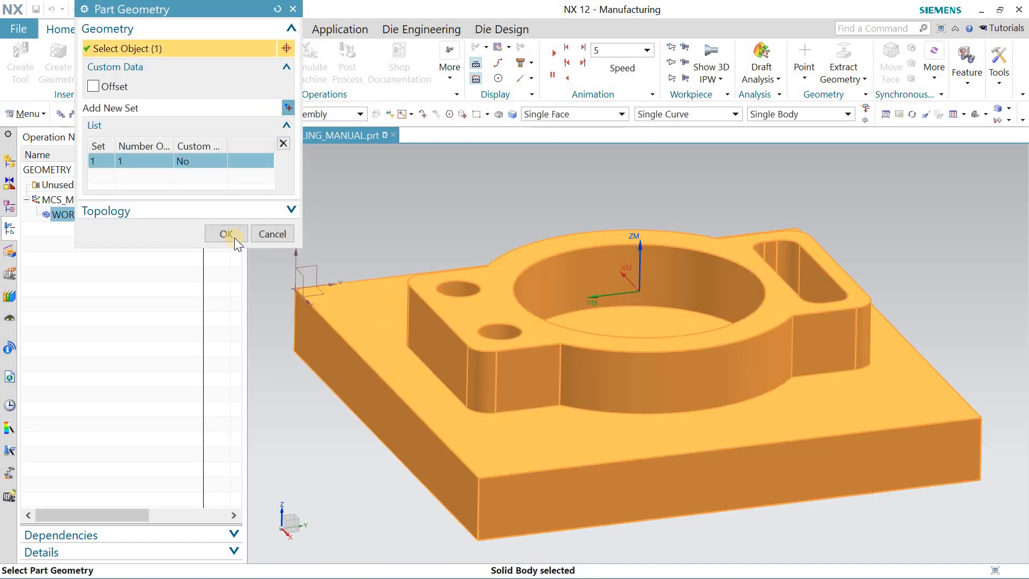
pyautogui.click(232, 236)
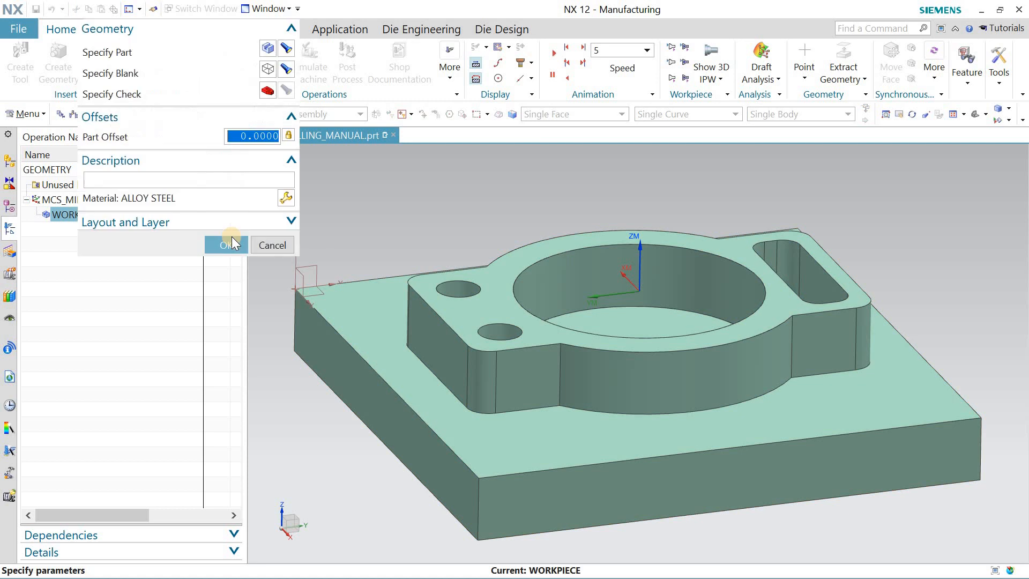
# Define the WORKPIECE blank as a bounding block around the part, without extra stock, and accept the workpiece definition
pyautogui.middleClick(271, 68)
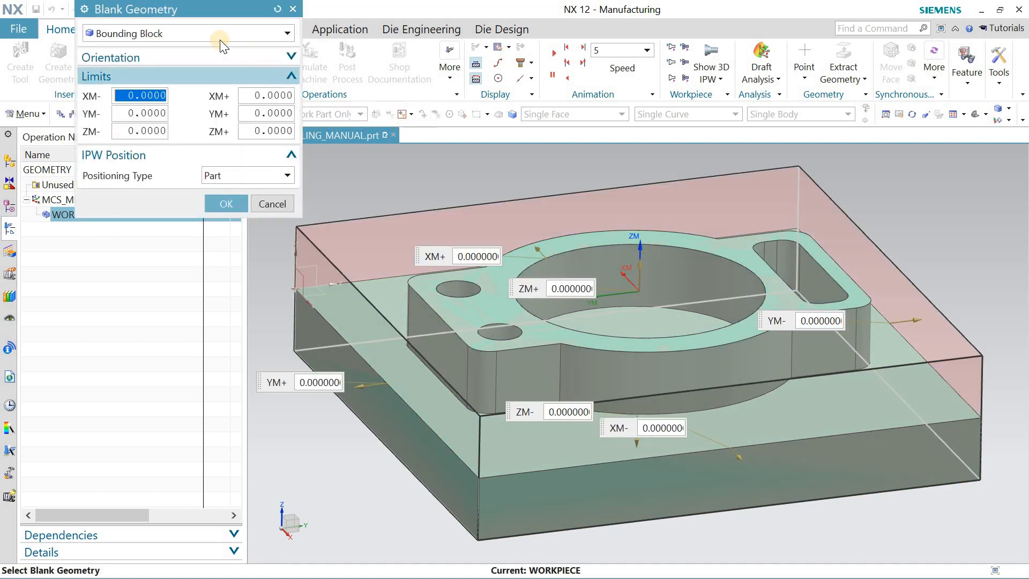
pyautogui.click(217, 36)
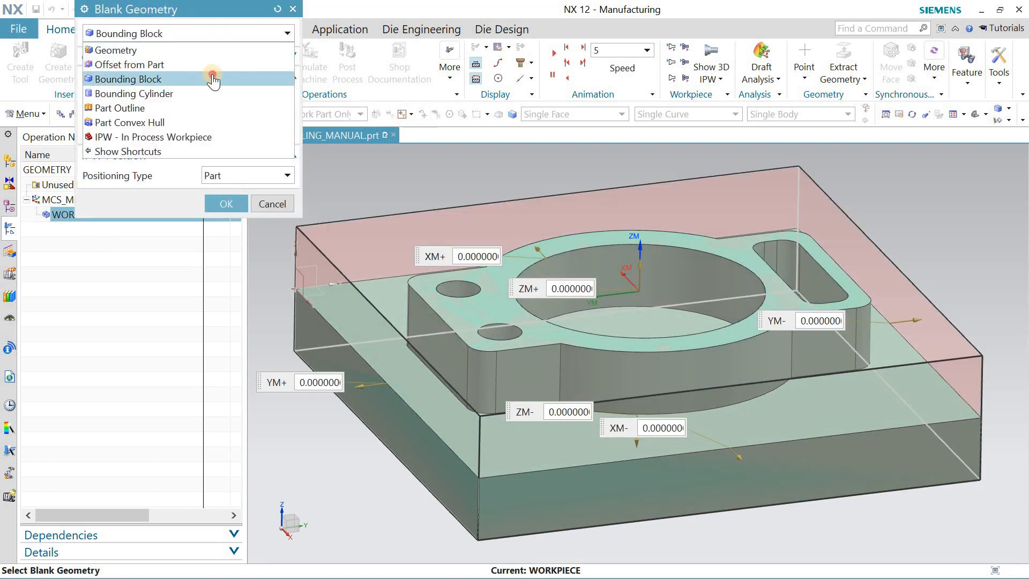
pyautogui.click(213, 79)
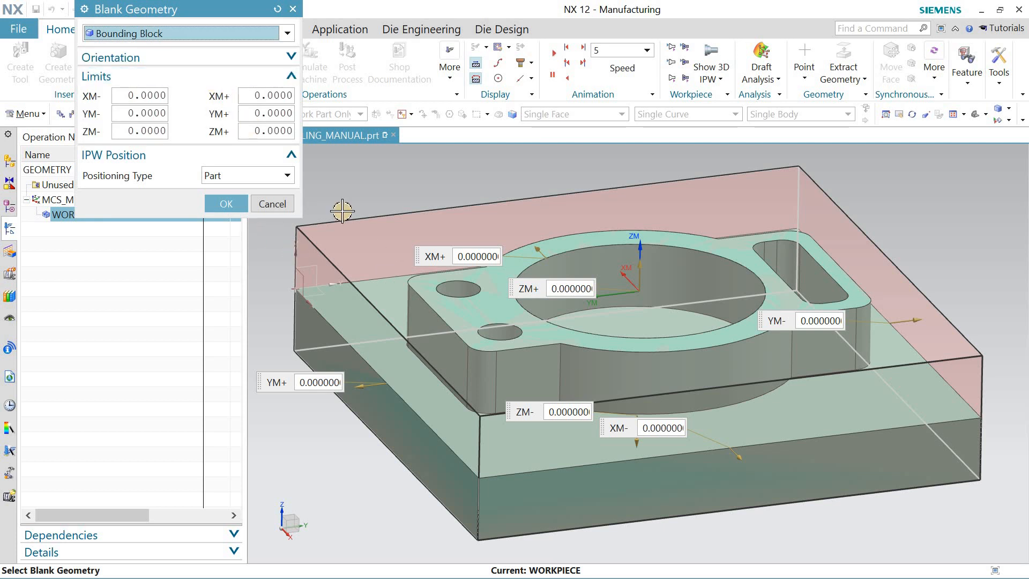
pyautogui.moveTo(566, 322); pyautogui.dragTo(391, 222, button='middle')
pyautogui.moveTo(427, 189); pyautogui.dragTo(394, 191, button='right')
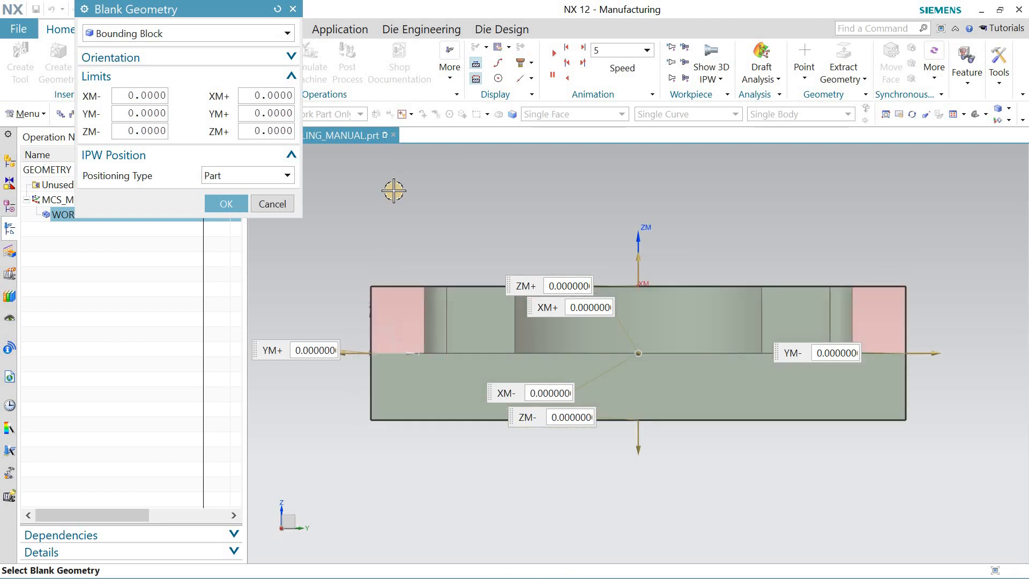
pyautogui.moveTo(399, 228); pyautogui.dragTo(391, 241, button='middle')
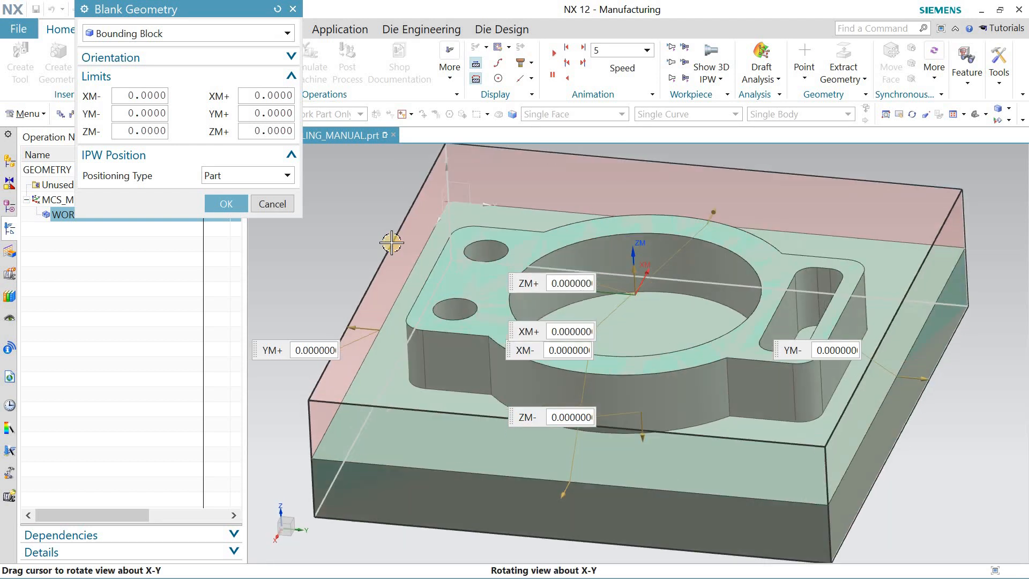
pyautogui.click(270, 130)
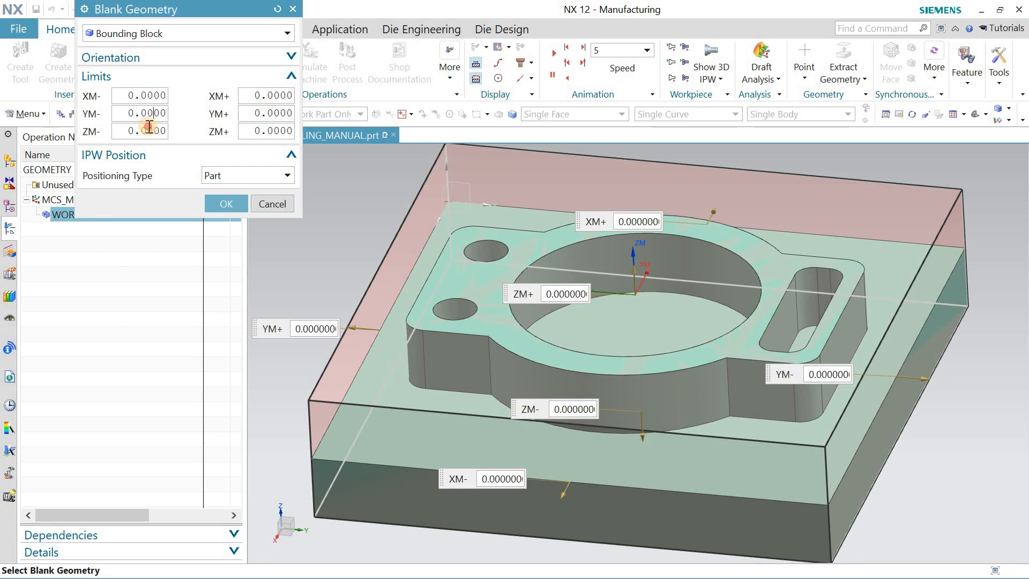
pyautogui.click(216, 197)
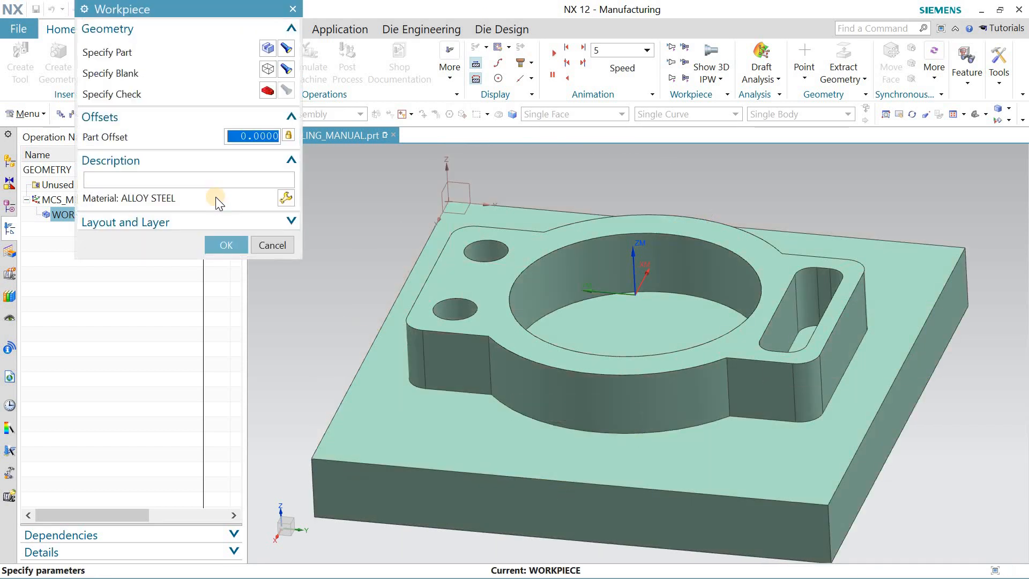
pyautogui.click(224, 245)
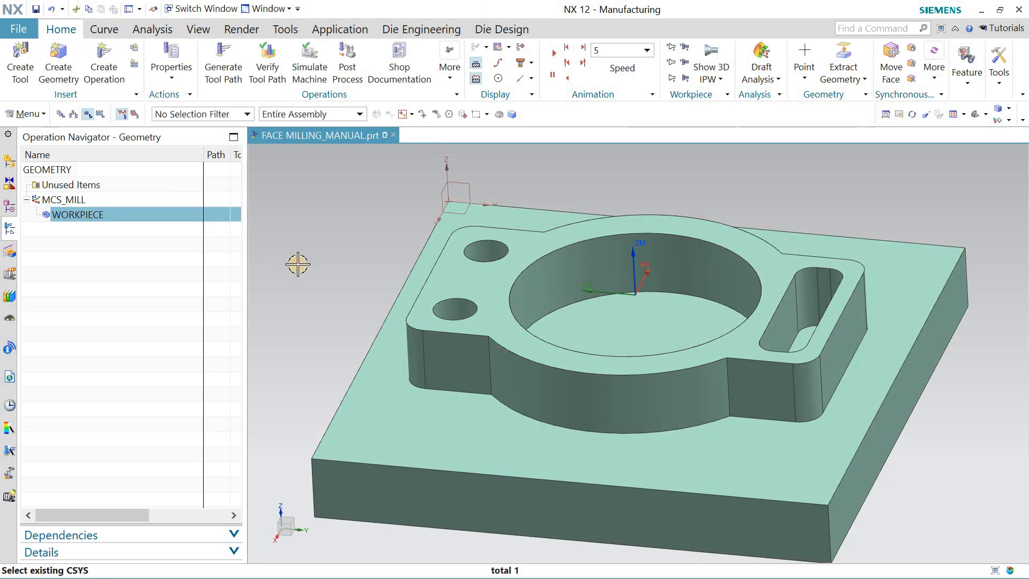
# Choose ALLOY STEEL as the material of WORKPIECE and accept the workpiece settings
pyautogui.rightClick(100, 207)
pyautogui.doubleClick(100, 208)
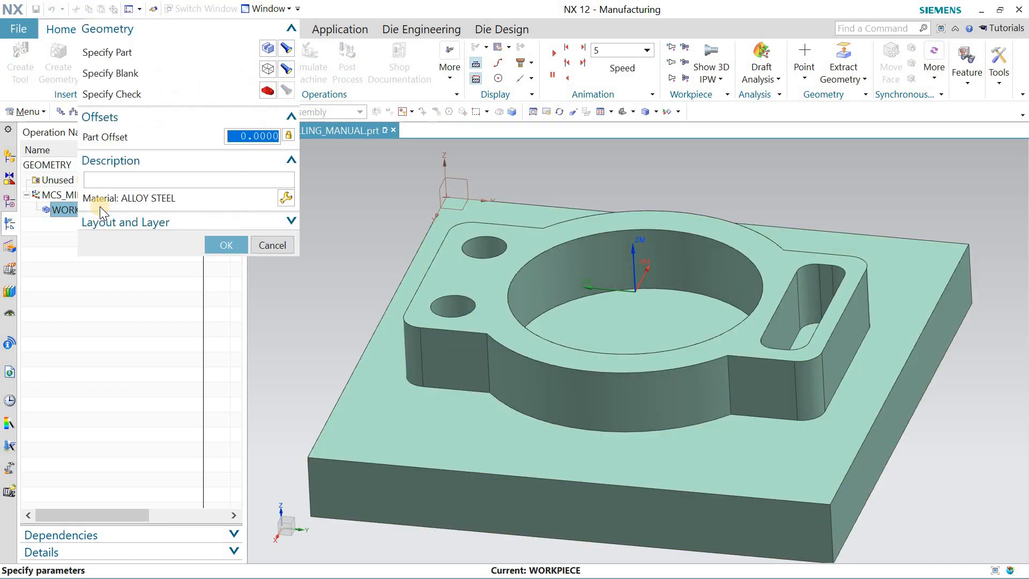
pyautogui.click(268, 203)
pyautogui.click(170, 182)
pyautogui.click(178, 316)
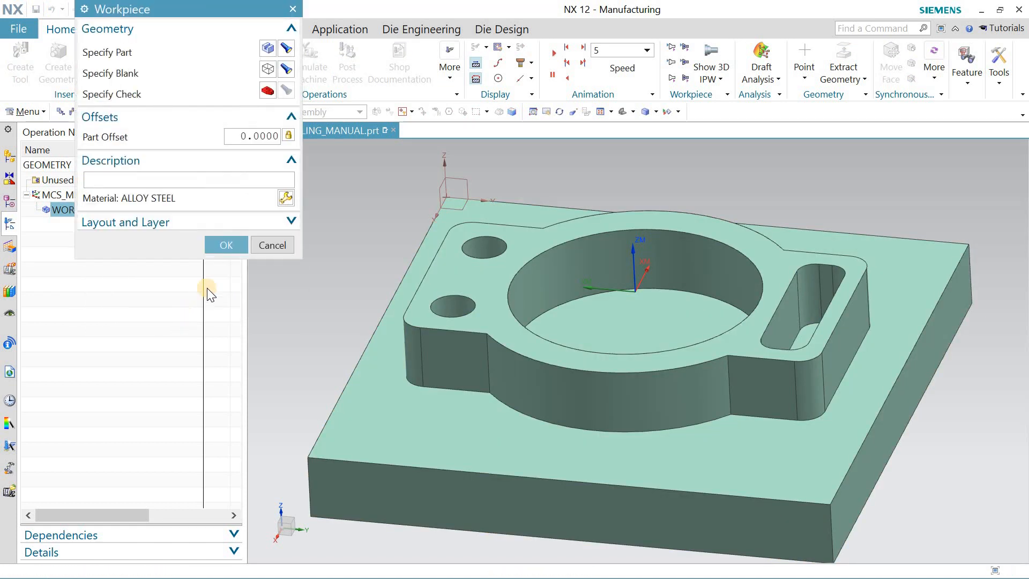
pyautogui.click(233, 244)
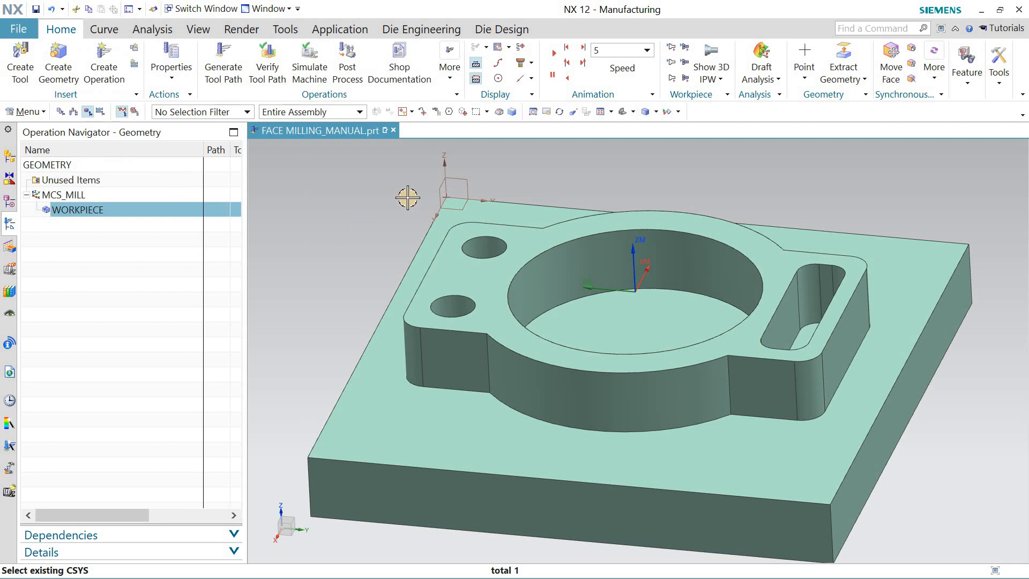
# Measure the diameters of the rear small hole and the rounded corner of the slot with Simple Diameter
pyautogui.click(628, 106)
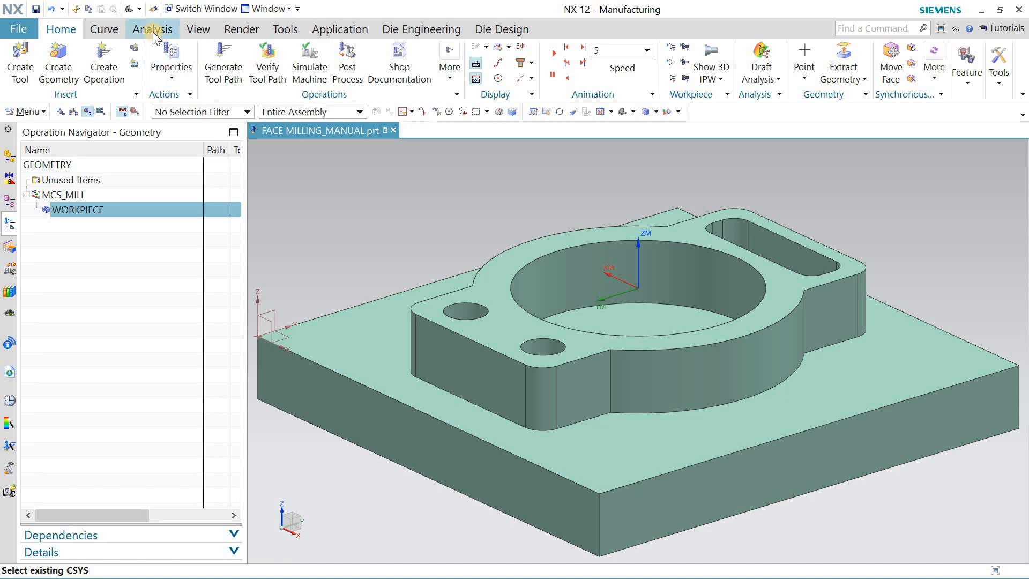
pyautogui.click(152, 31)
pyautogui.click(195, 80)
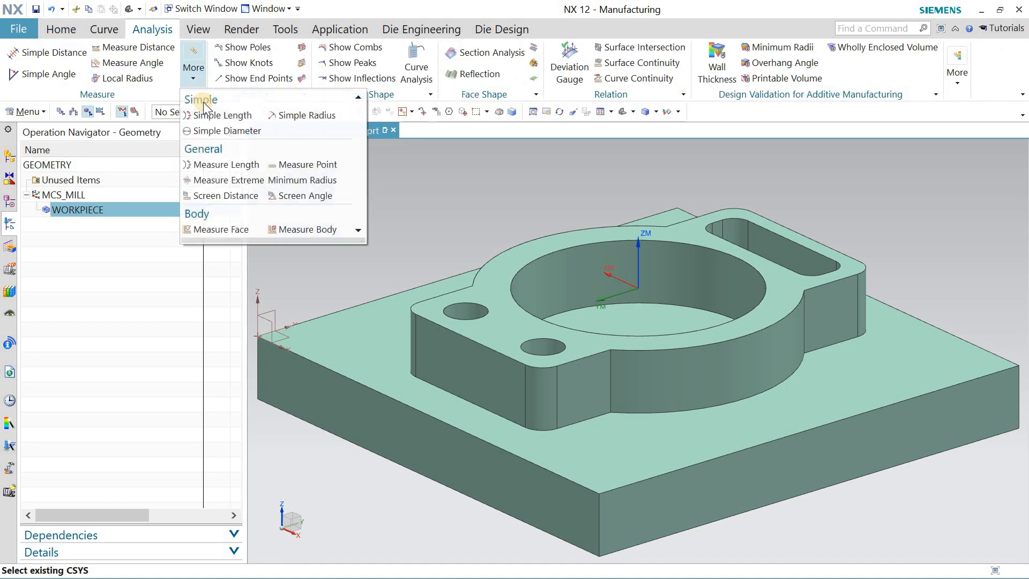
pyautogui.click(208, 131)
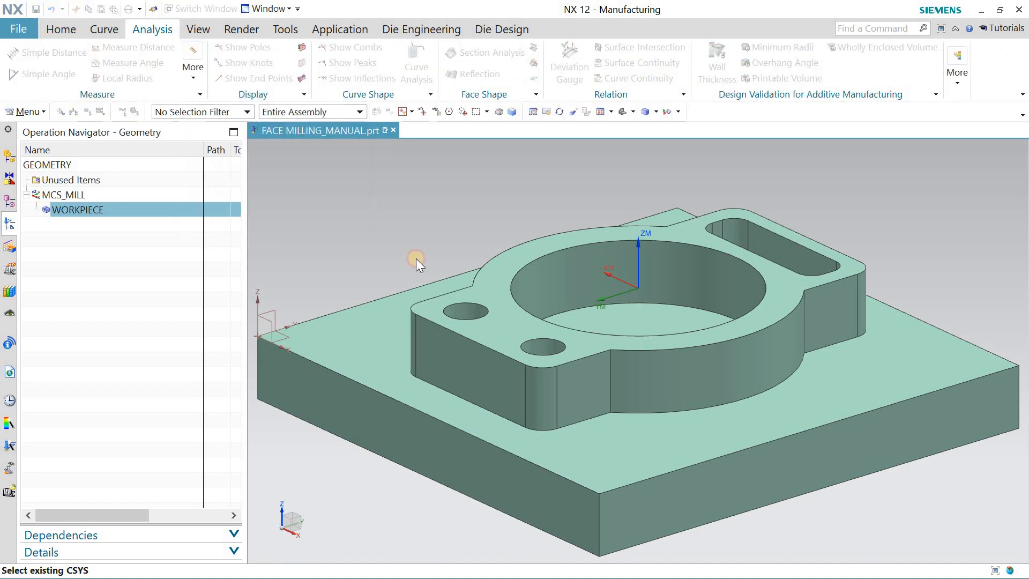
pyautogui.click(462, 310)
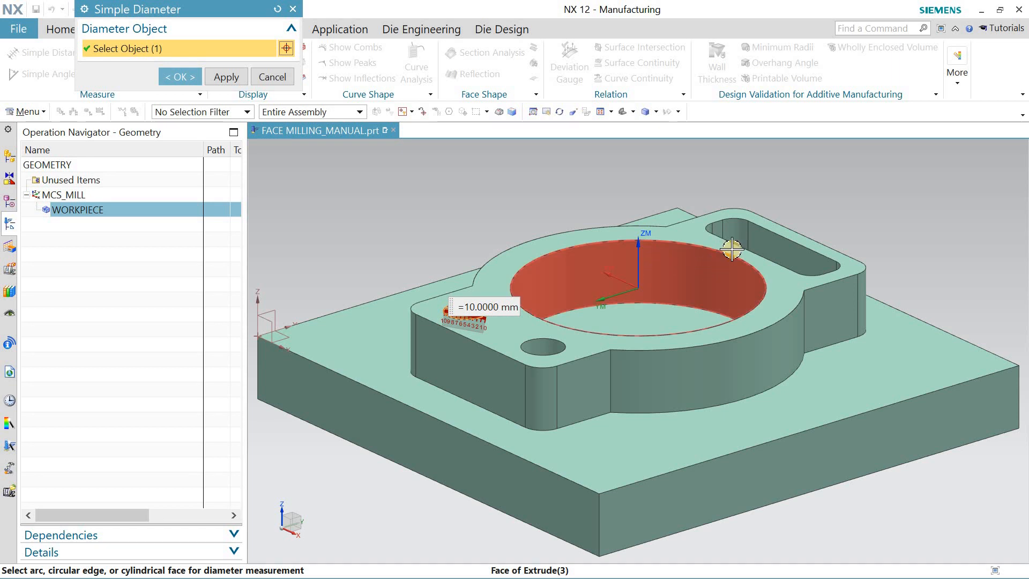
pyautogui.click(742, 234)
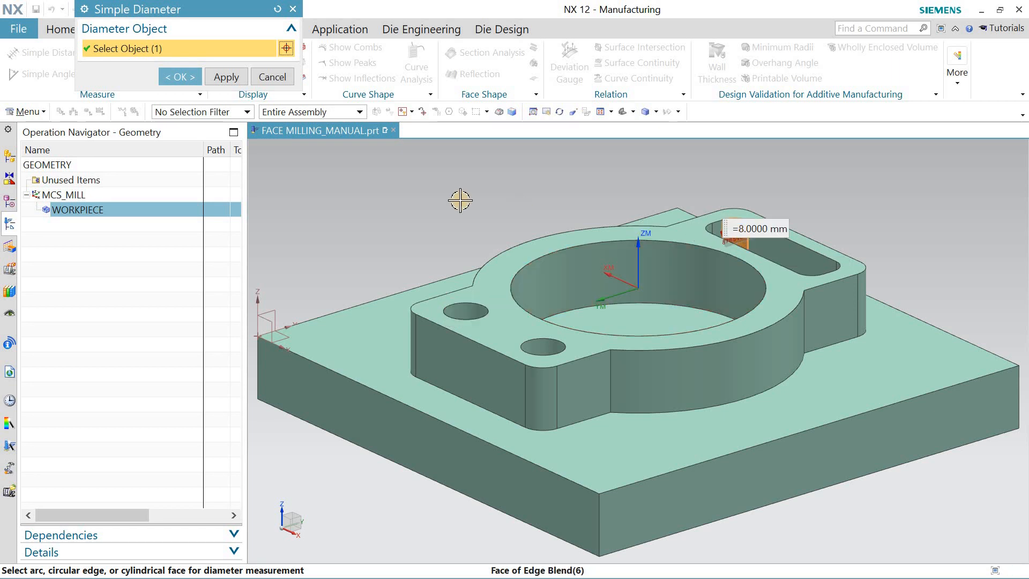
pyautogui.click(273, 79)
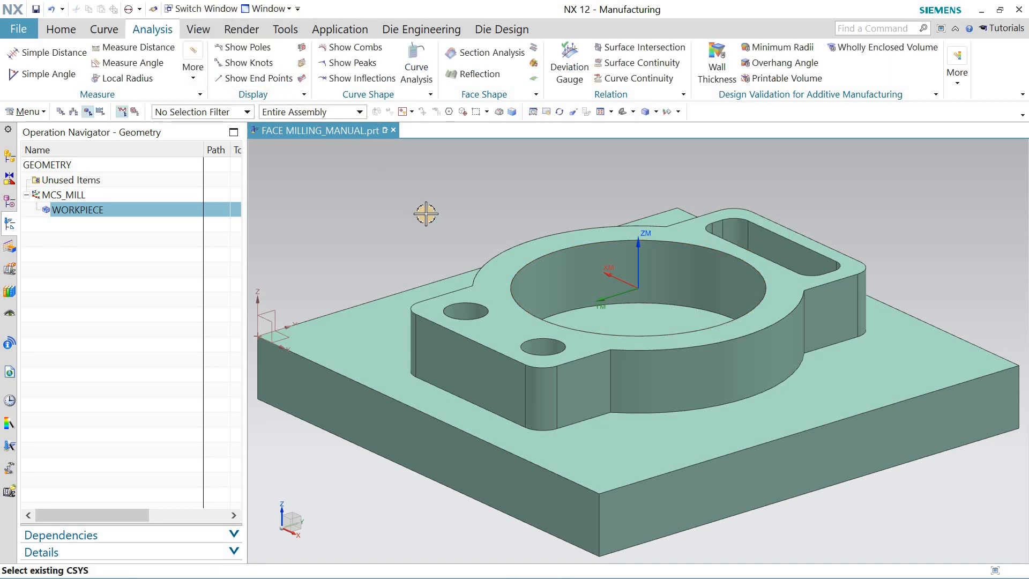
# Return to the Manufacturing application for the part
pyautogui.moveTo(425, 213)
pyautogui.mouseDown(button='middle')
pyautogui.moveTo(390, 223)
pyautogui.moveTo(395, 202)
pyautogui.moveTo(404, 214)
pyautogui.moveTo(392, 211)
pyautogui.moveTo(425, 202)
pyautogui.moveTo(421, 213)
pyautogui.moveTo(416, 204)
pyautogui.mouseUp(button='middle')
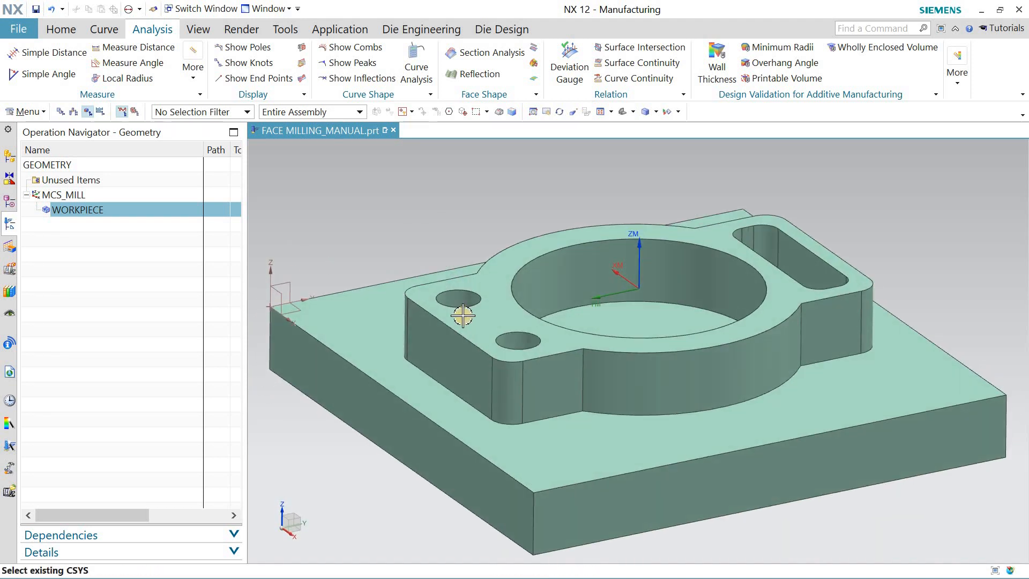
pyautogui.moveTo(438, 223); pyautogui.dragTo(436, 213, button='middle')
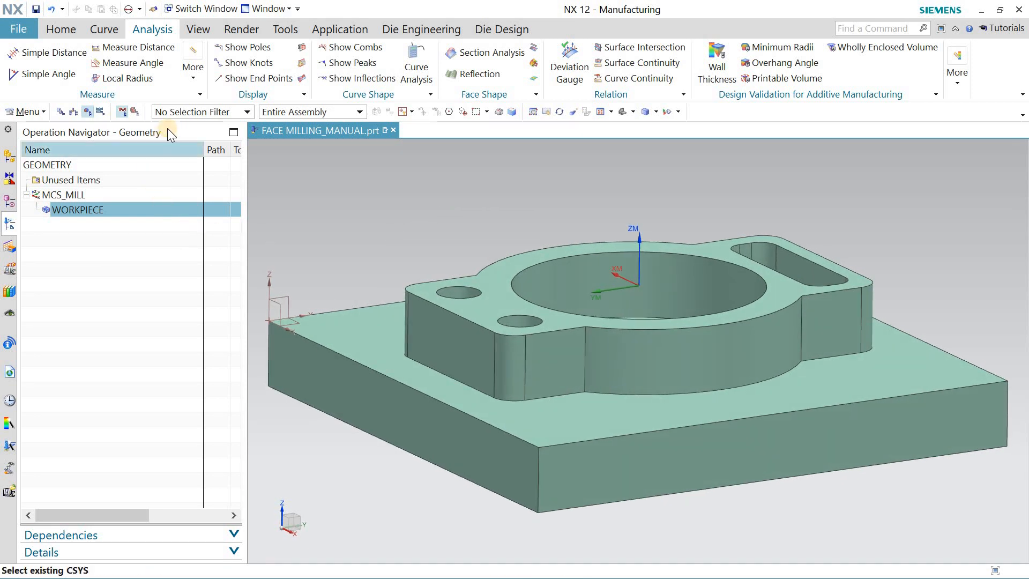
pyautogui.click(359, 31)
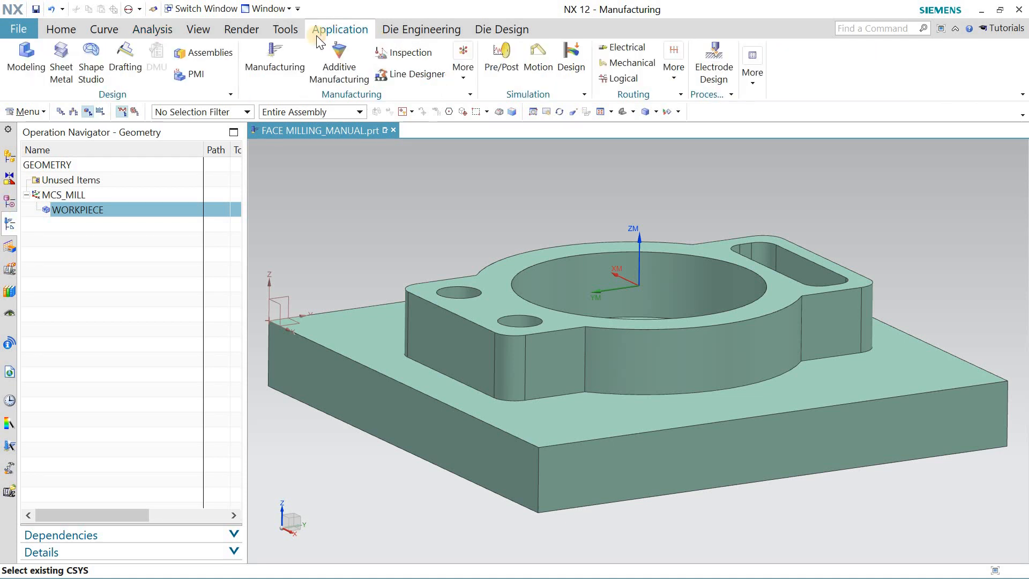
pyautogui.click(259, 67)
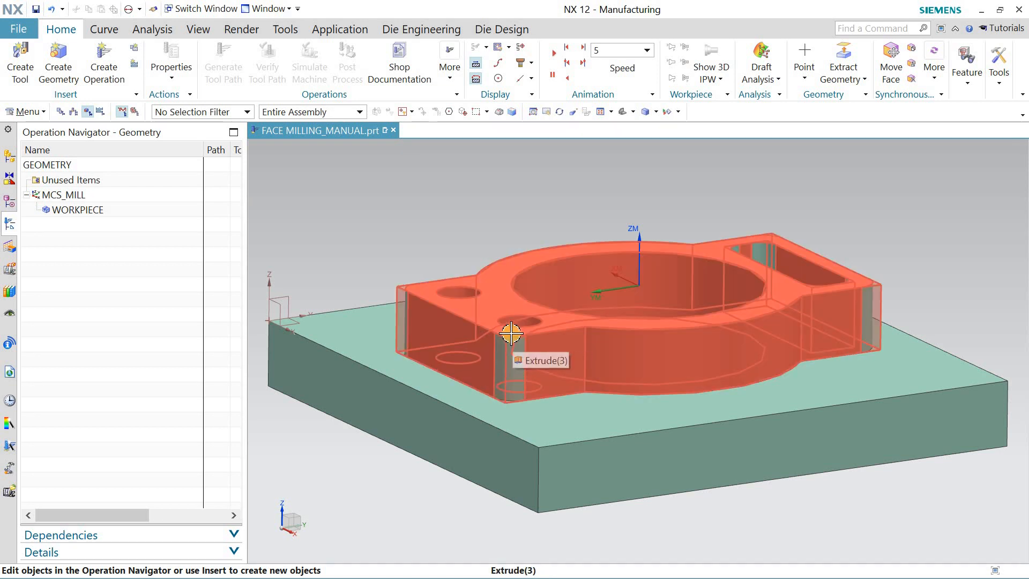
pyautogui.moveTo(455, 198); pyautogui.dragTo(333, 189, button='middle')
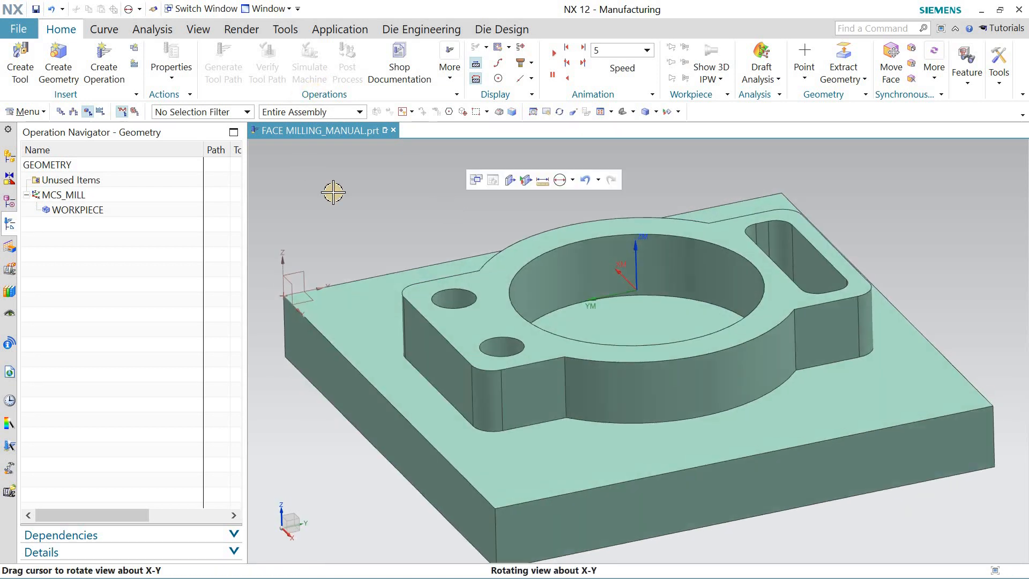
# List the machine's tools, postpone the Windows update by an hour, and preview the MILL12 and MILL5 cutters
pyautogui.click(73, 111)
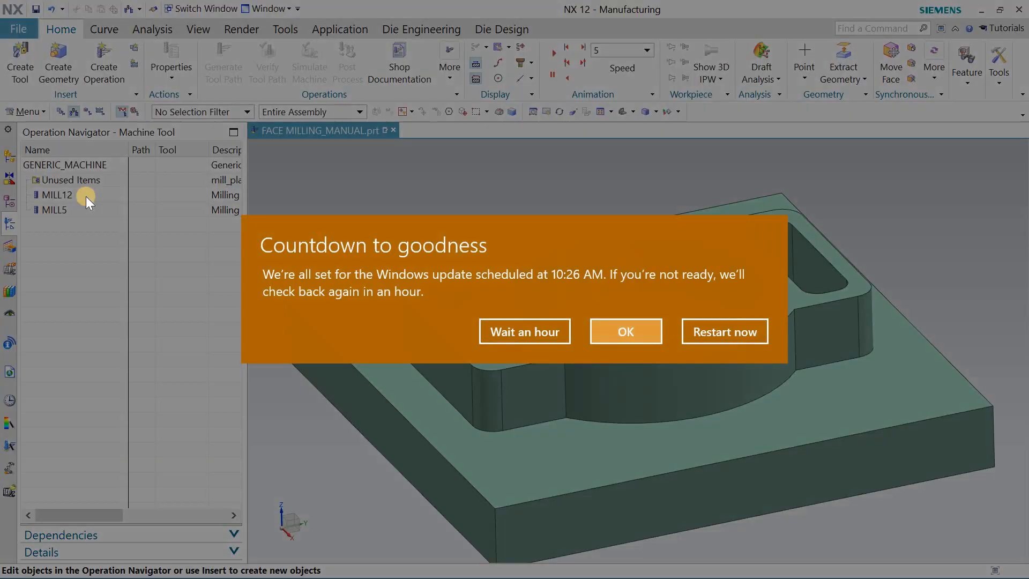
pyautogui.click(490, 331)
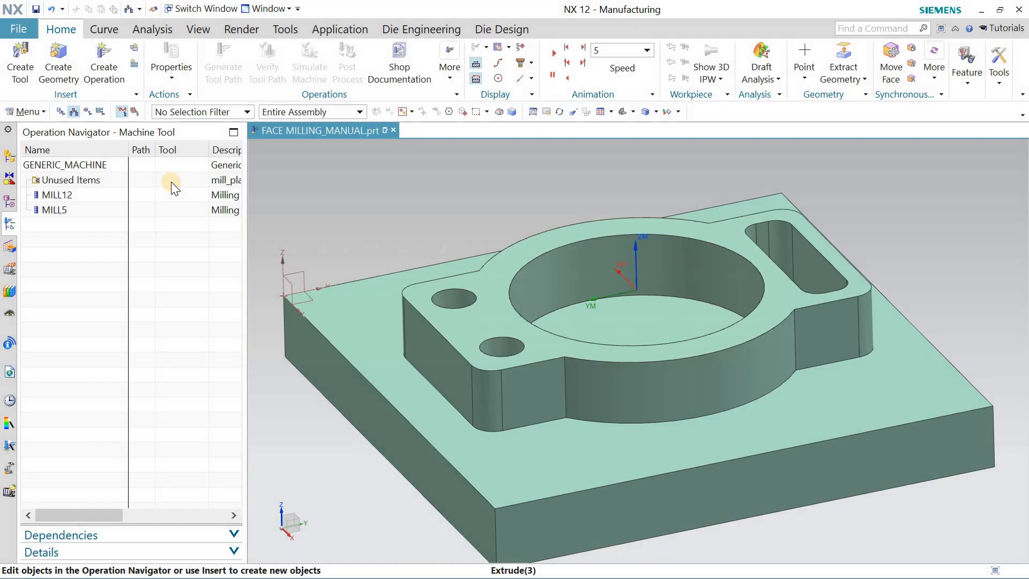
pyautogui.click(76, 198)
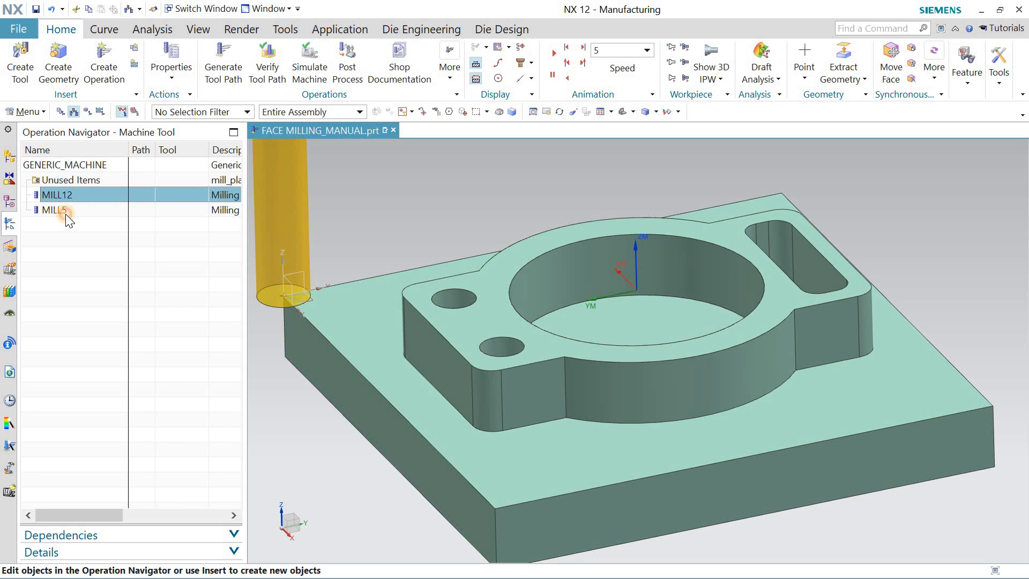
pyautogui.click(65, 214)
pyautogui.click(73, 195)
# Start a new mill_planar operation of the Floor and Wall subtype and place it in program 123
pyautogui.click(127, 79)
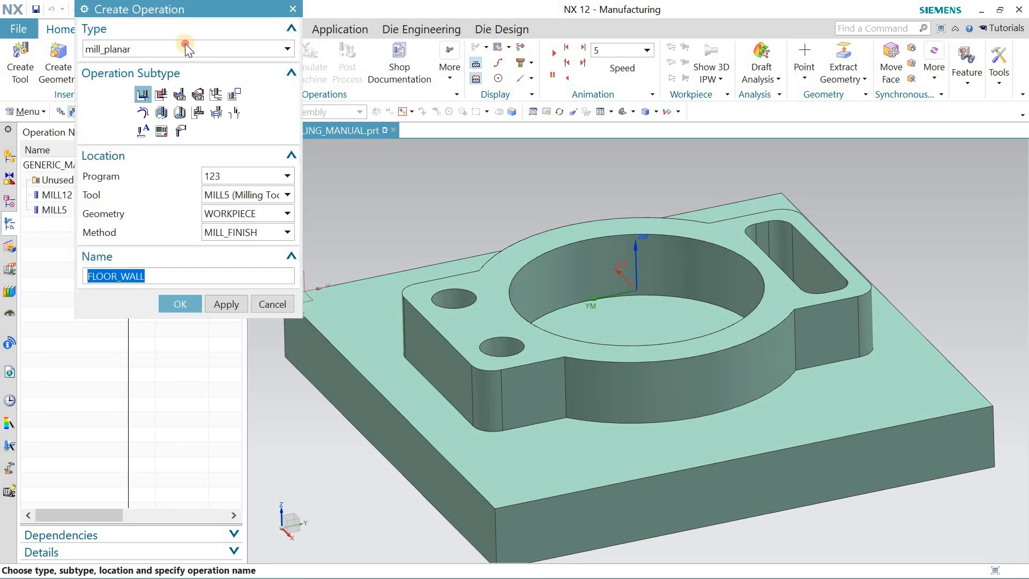
pyautogui.click(185, 49)
pyautogui.click(172, 67)
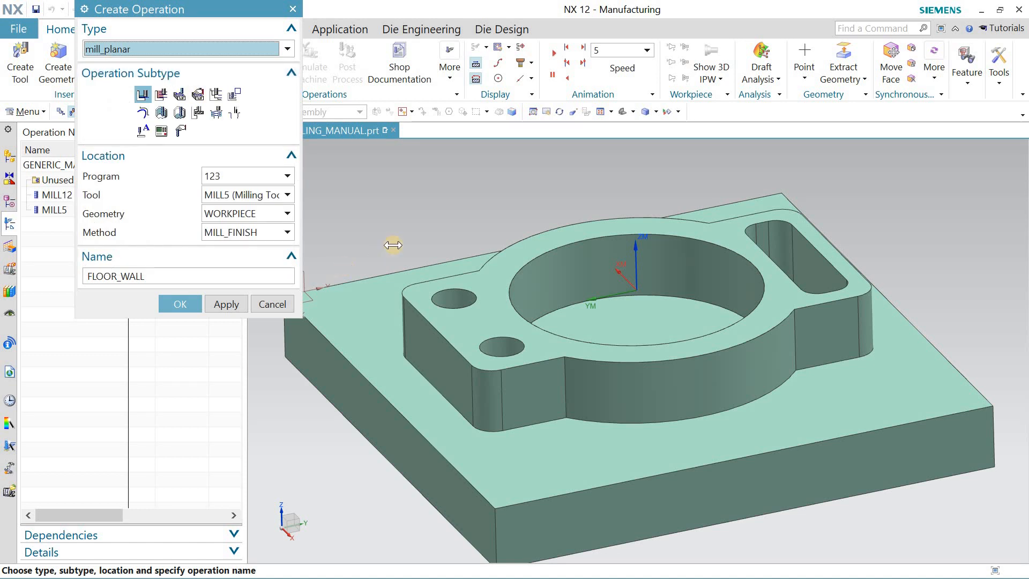
pyautogui.moveTo(439, 230); pyautogui.dragTo(455, 217, button='middle')
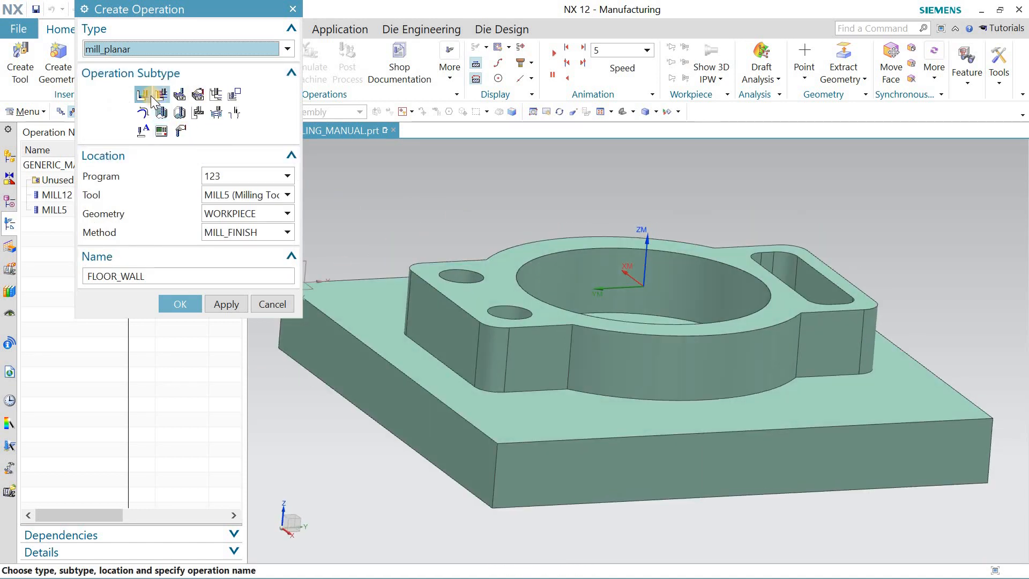
pyautogui.moveTo(153, 100)
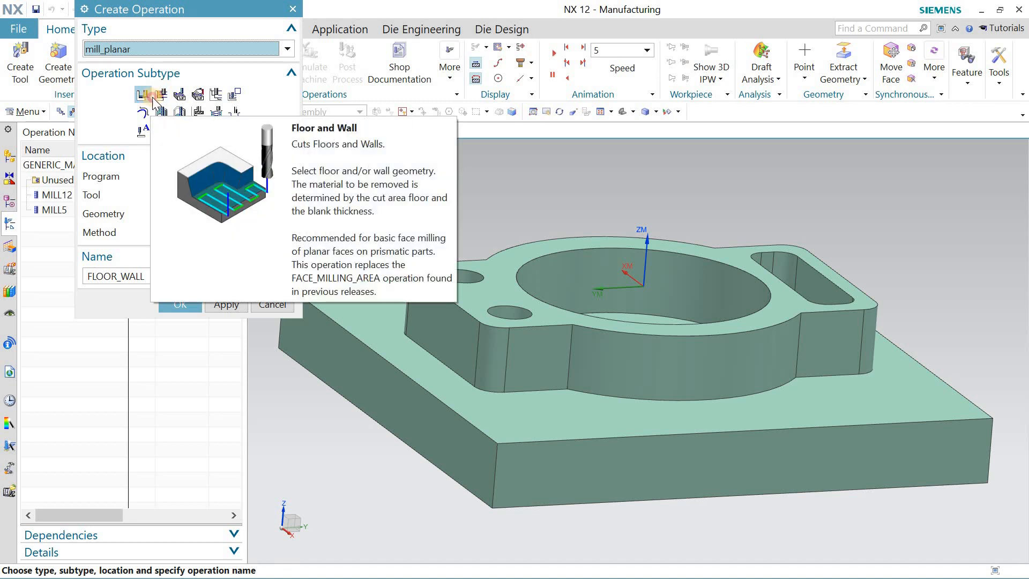
pyautogui.click(152, 97)
pyautogui.click(252, 174)
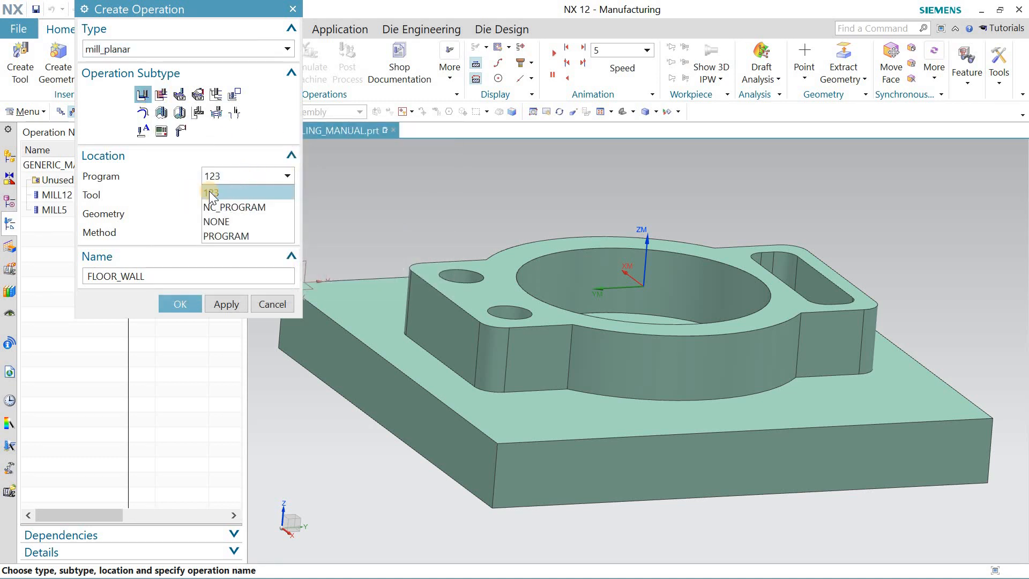
pyautogui.click(228, 192)
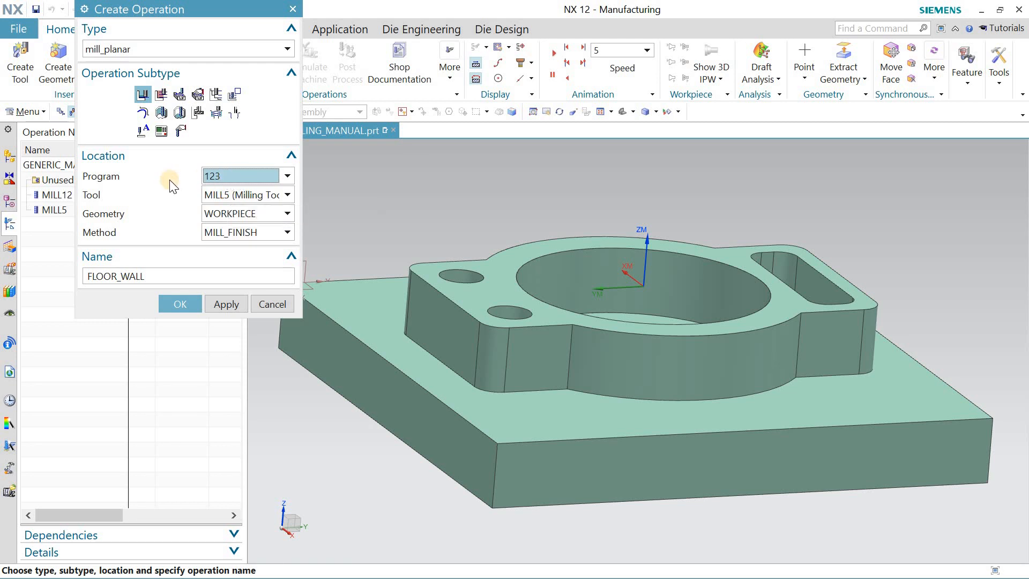
# Assign tool MILL12 and method MILL_FINISH to FLOOR_WALL and create the operation
pyautogui.moveTo(224, 9); pyautogui.dragTo(359, 38)
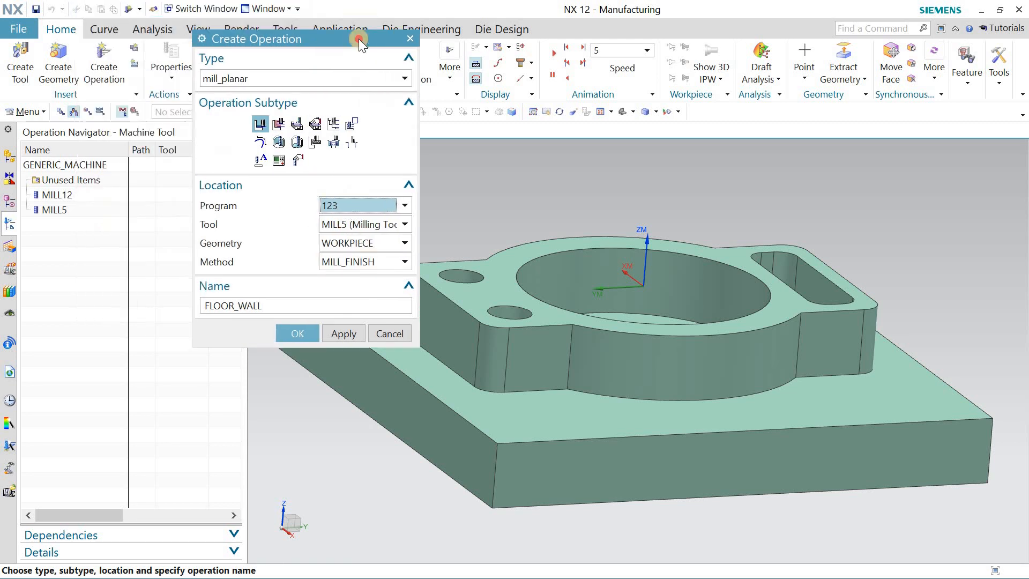
pyautogui.click(63, 113)
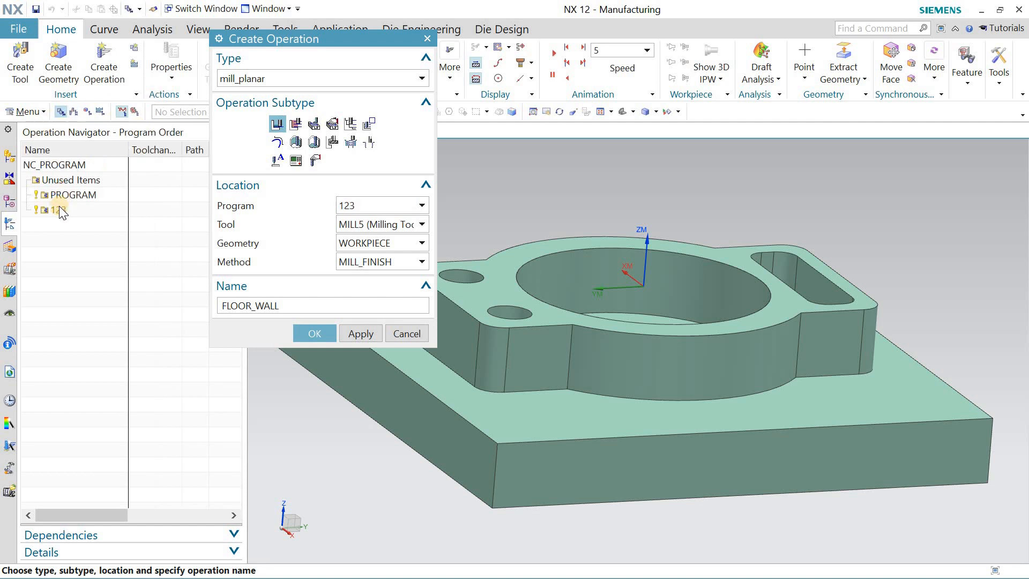
pyautogui.click(385, 225)
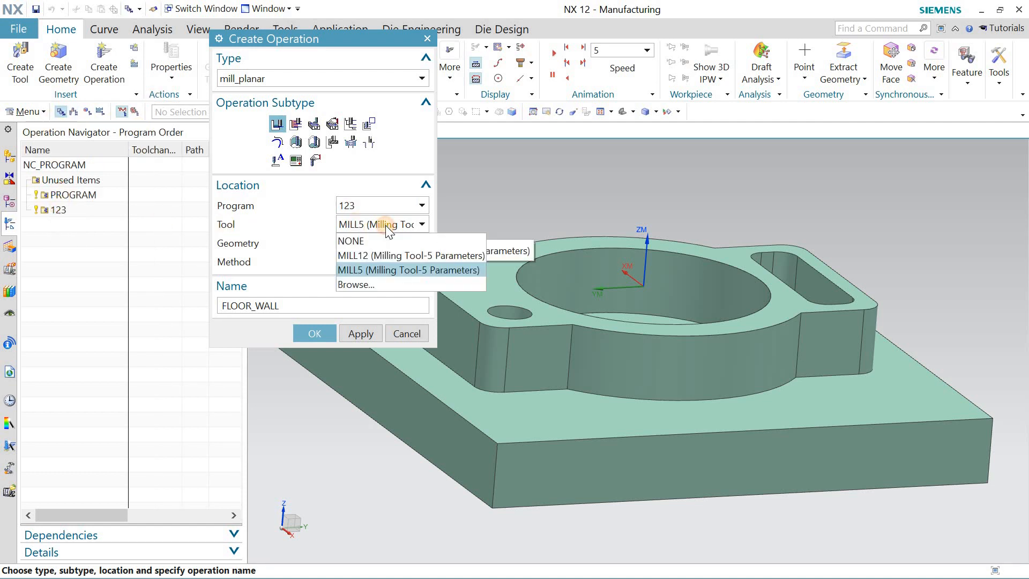
pyautogui.click(388, 255)
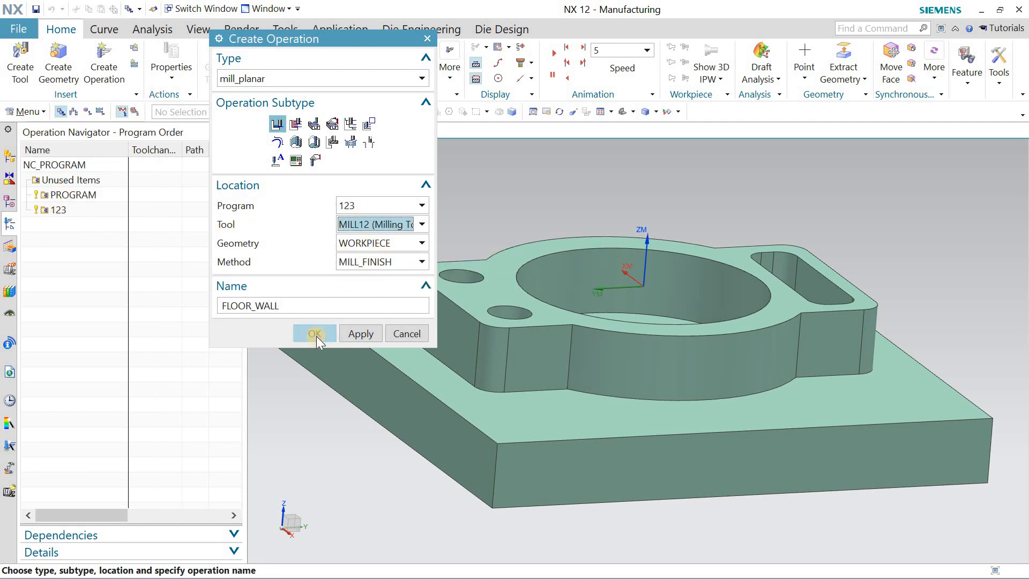
pyautogui.click(390, 265)
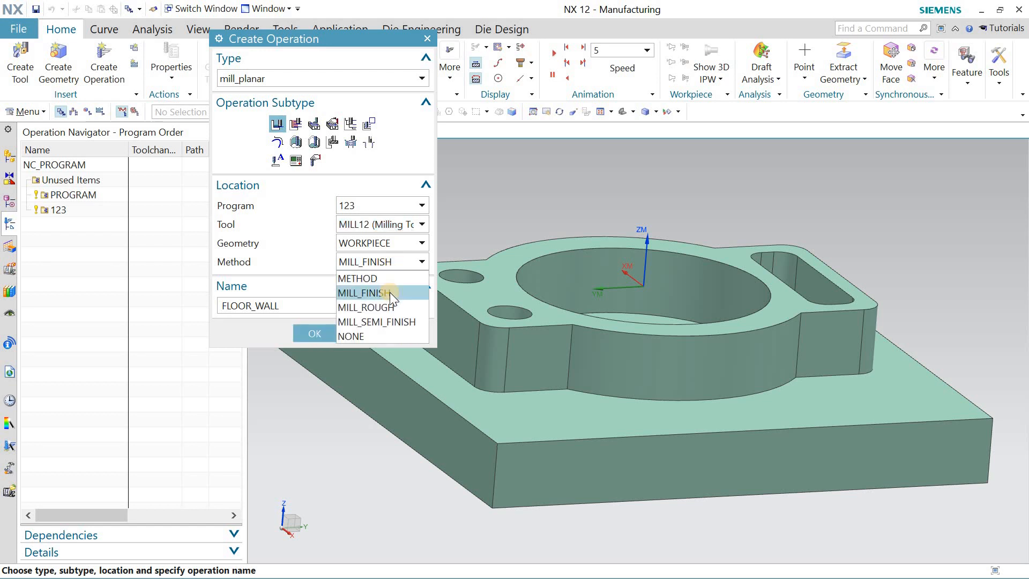
pyautogui.click(391, 292)
pyautogui.click(349, 334)
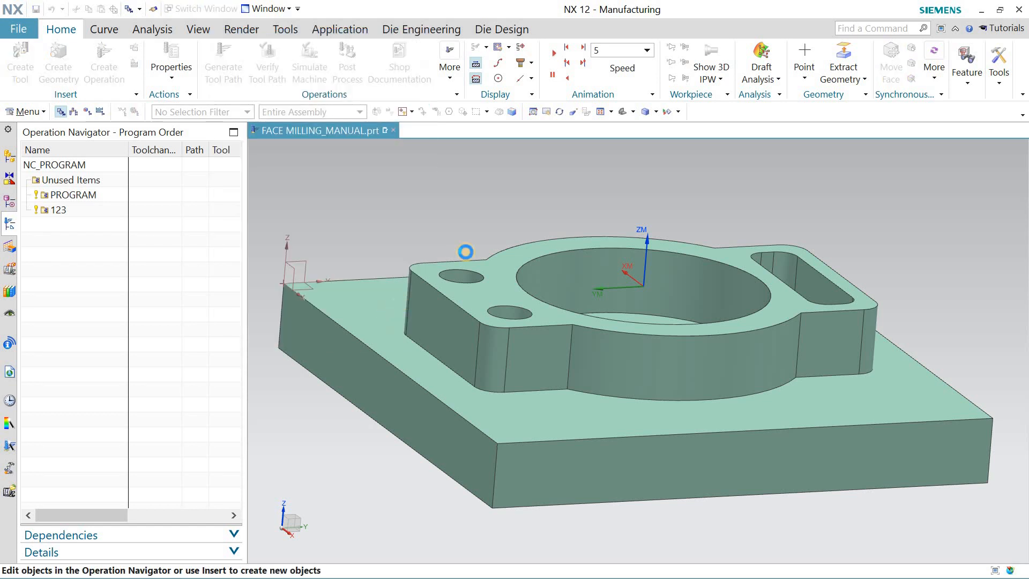
# Specify the floor inside the large bore and the base plate's top face as cut area floors, with automatic walls
pyautogui.moveTo(492, 221)
pyautogui.mouseDown(button='middle')
pyautogui.moveTo(501, 218)
pyautogui.moveTo(498, 292)
pyautogui.mouseUp(button='middle')
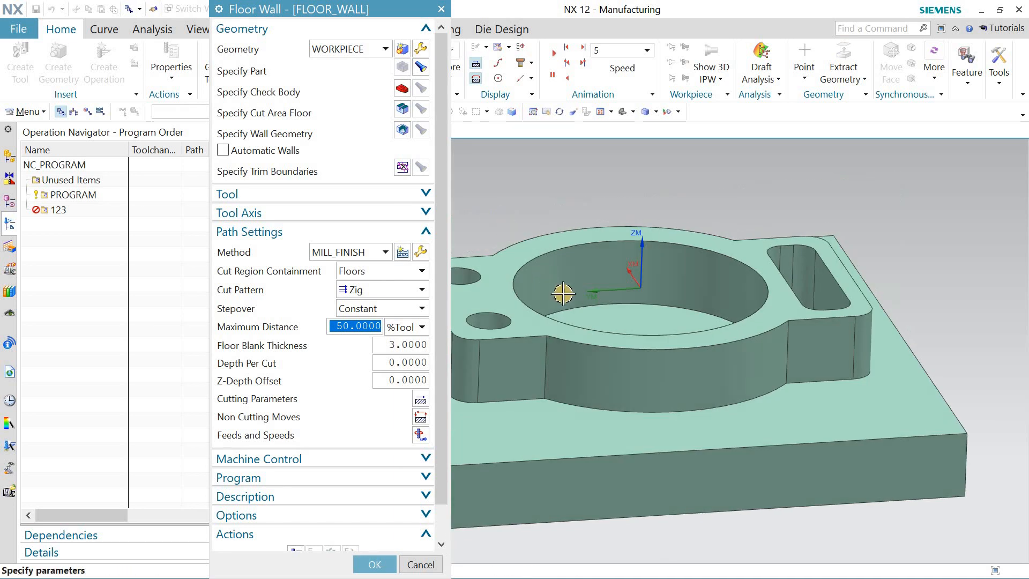
pyautogui.click(403, 110)
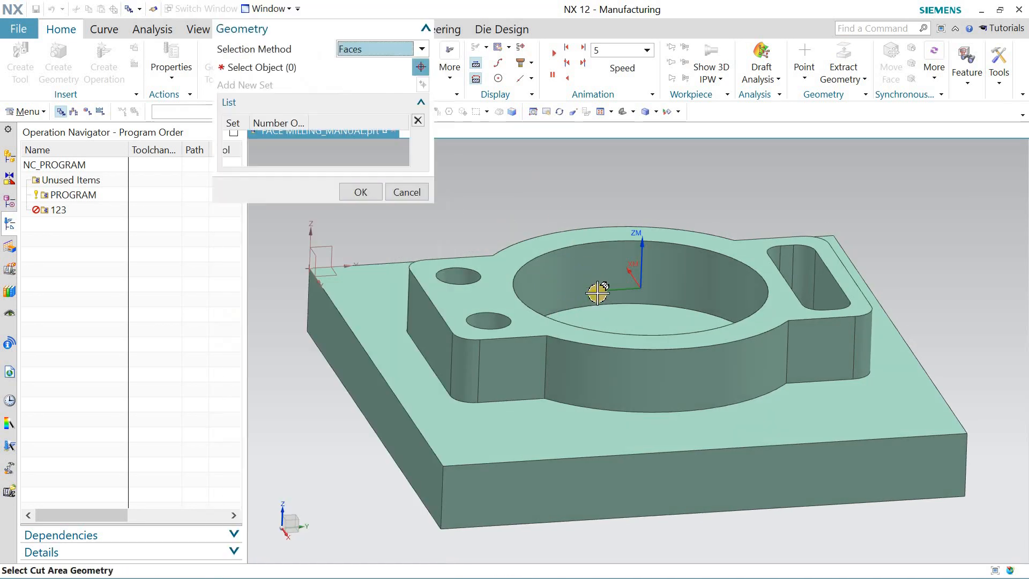
pyautogui.click(659, 316)
pyautogui.click(483, 437)
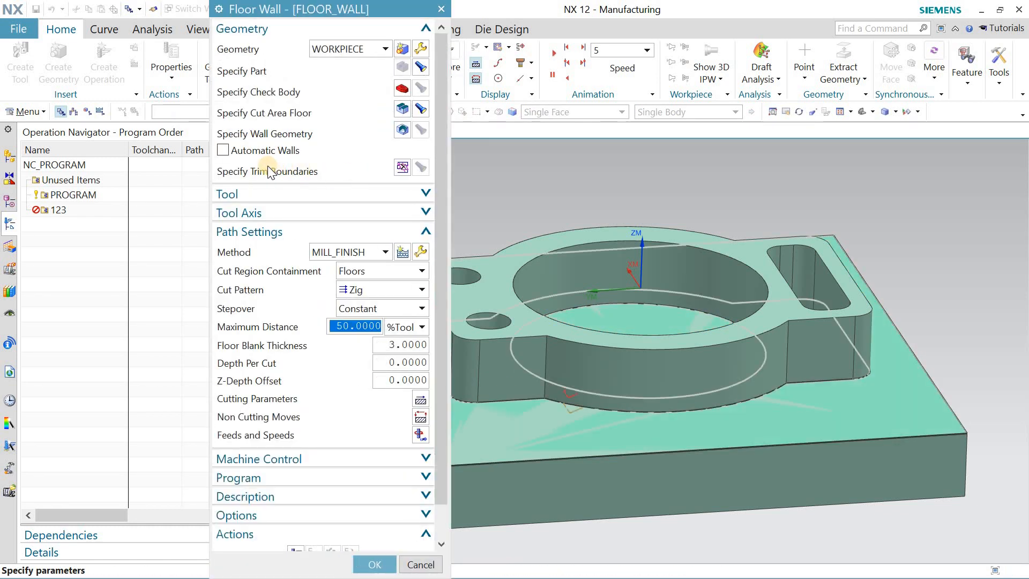
pyautogui.click(222, 150)
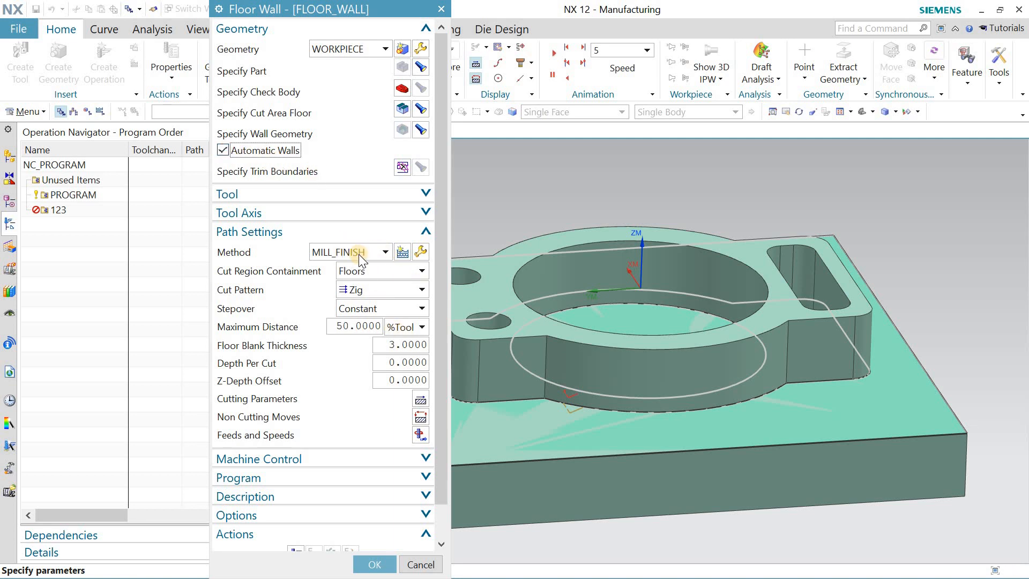
# Set the cut pattern to Follow Part with a constant stepover of 5 mm maximum distance
pyautogui.click(370, 291)
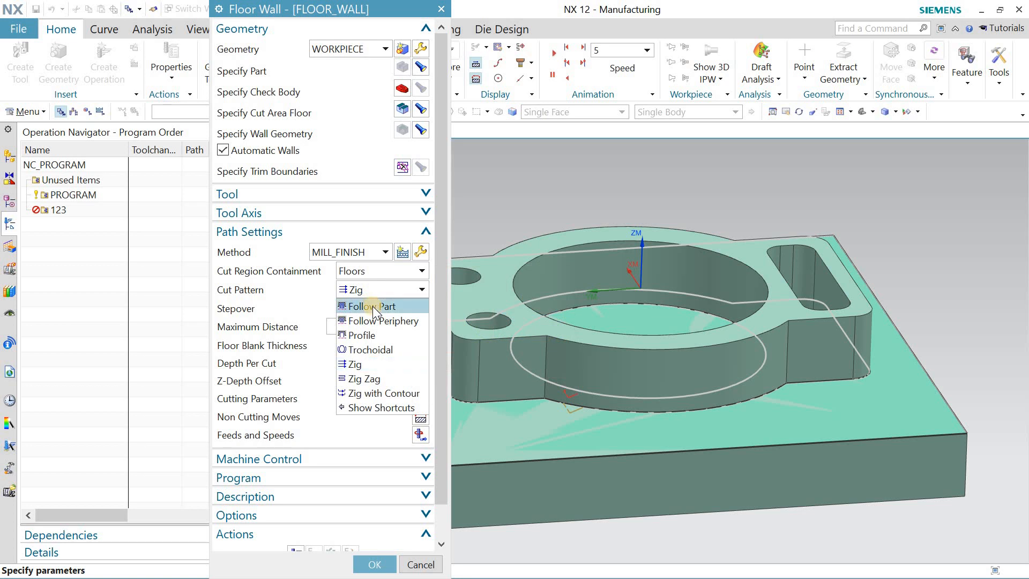
pyautogui.click(372, 308)
pyautogui.click(372, 309)
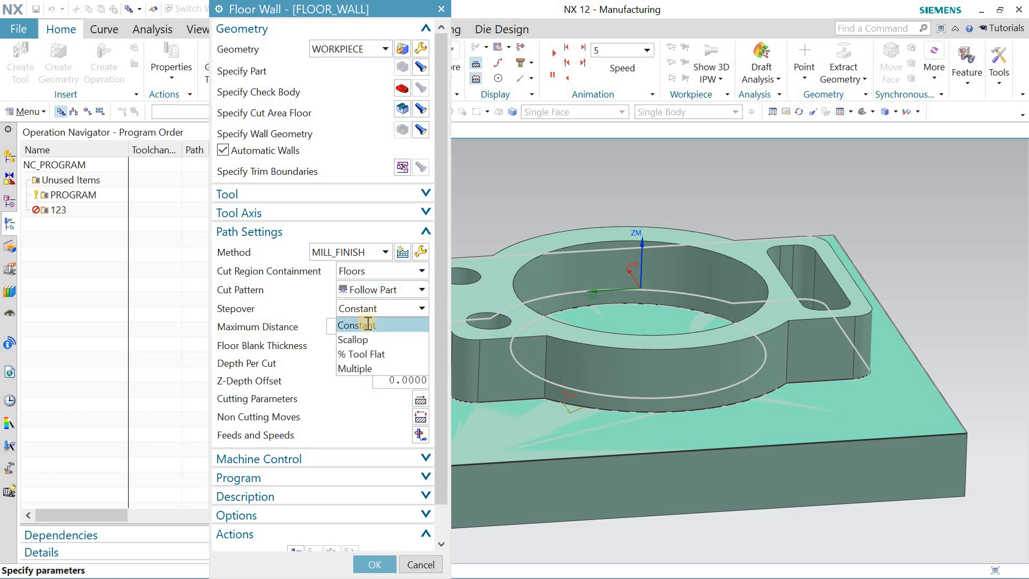
pyautogui.click(368, 324)
pyautogui.click(393, 330)
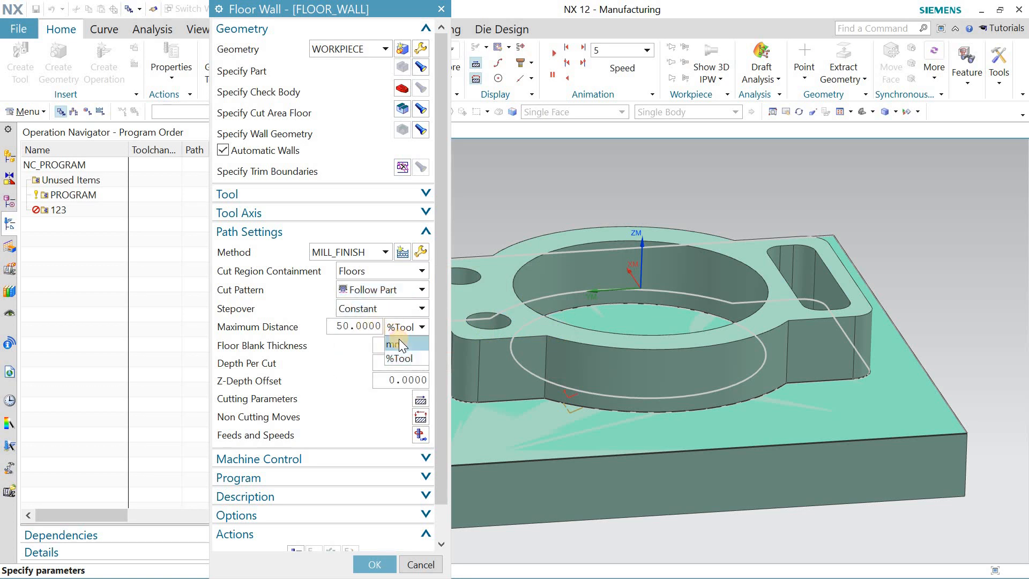
pyautogui.click(399, 342)
pyautogui.doubleClick(366, 325)
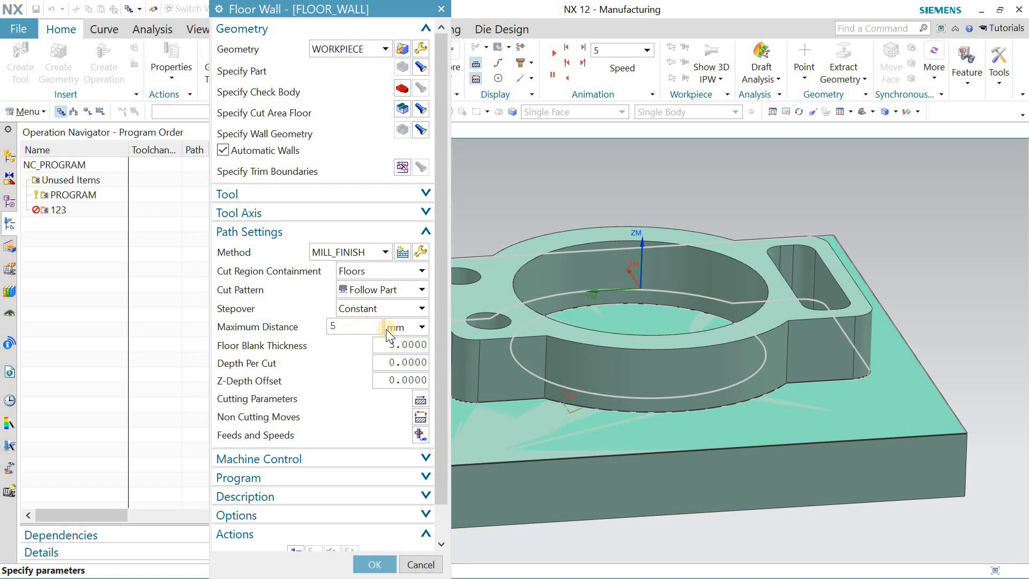
pyautogui.write('5')
pyautogui.scroll(-1, 445, 348)
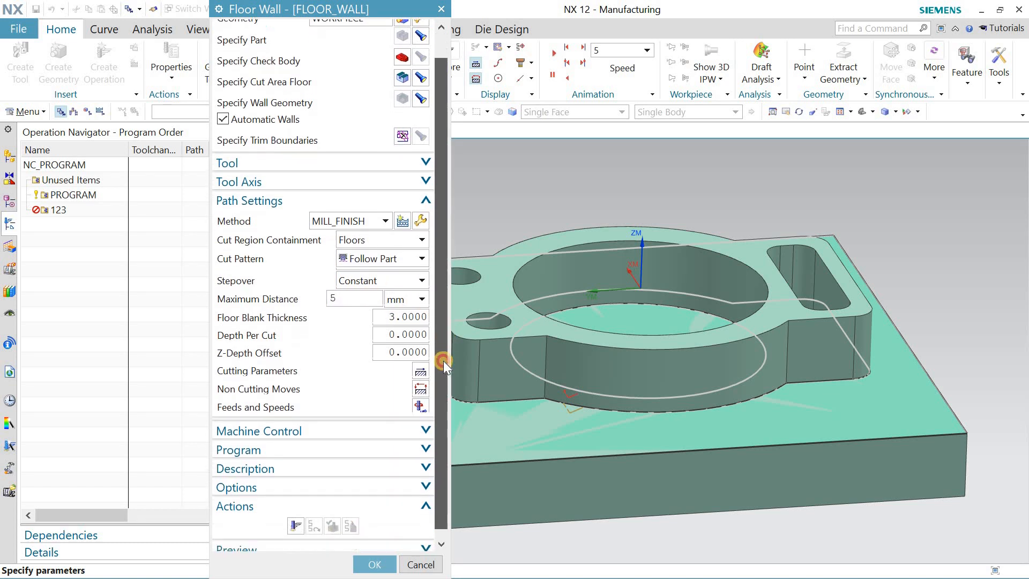
# Set the depth per cut to 1 mm and generate the FLOOR_WALL tool path
pyautogui.doubleClick(403, 328)
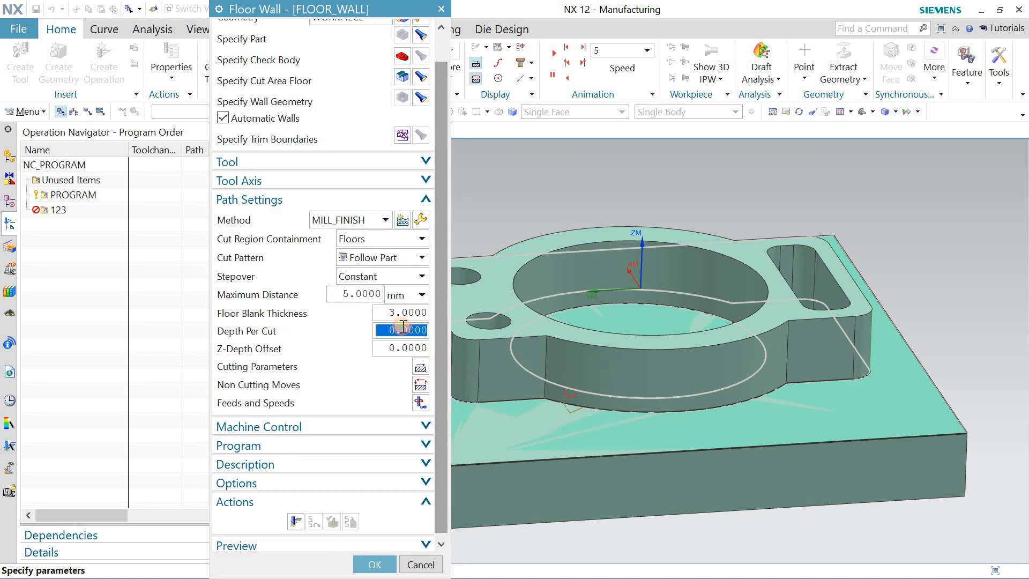
pyautogui.write('1')
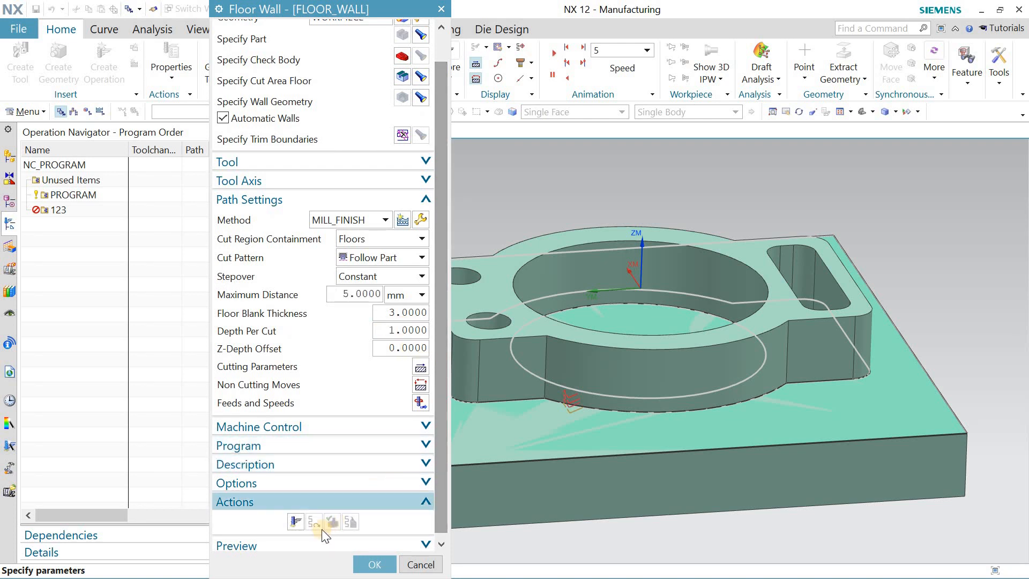
pyautogui.click(295, 521)
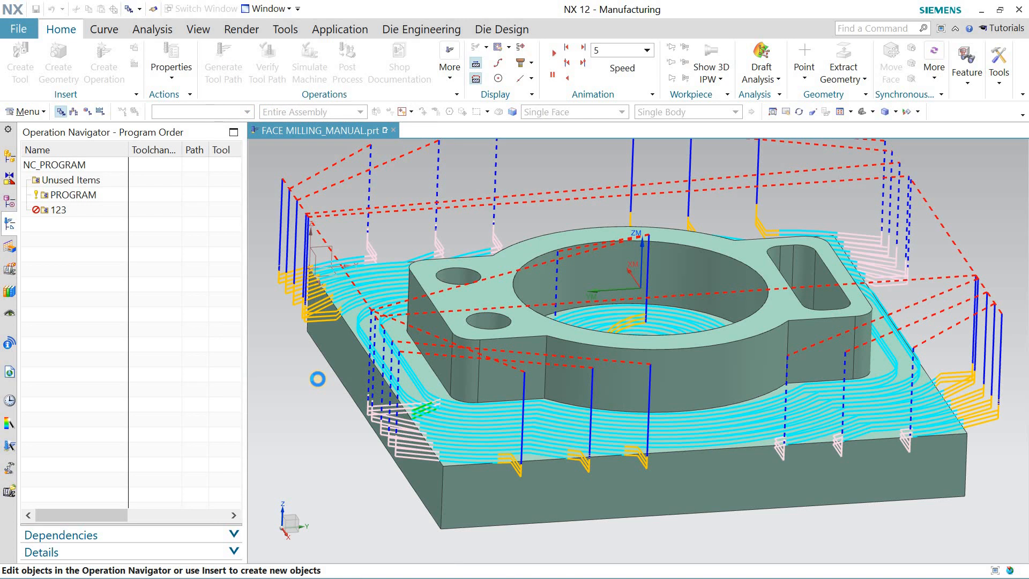
# Verify the FLOOR_WALL tool path by playing its 3D dynamic material removal simulation, then return to the operation settings
pyautogui.click(331, 518)
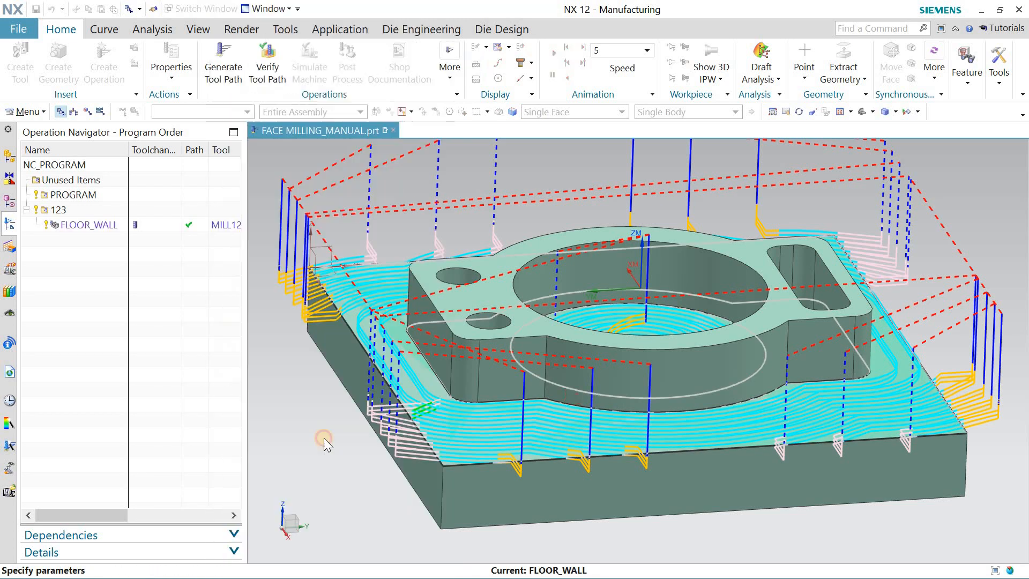
pyautogui.click(324, 539)
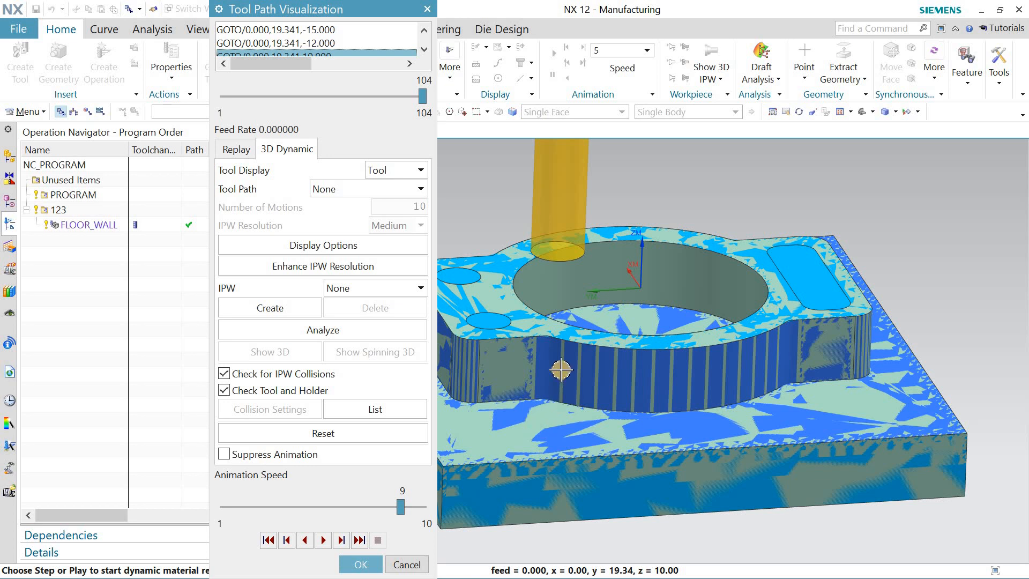
pyautogui.middleClick(559, 340)
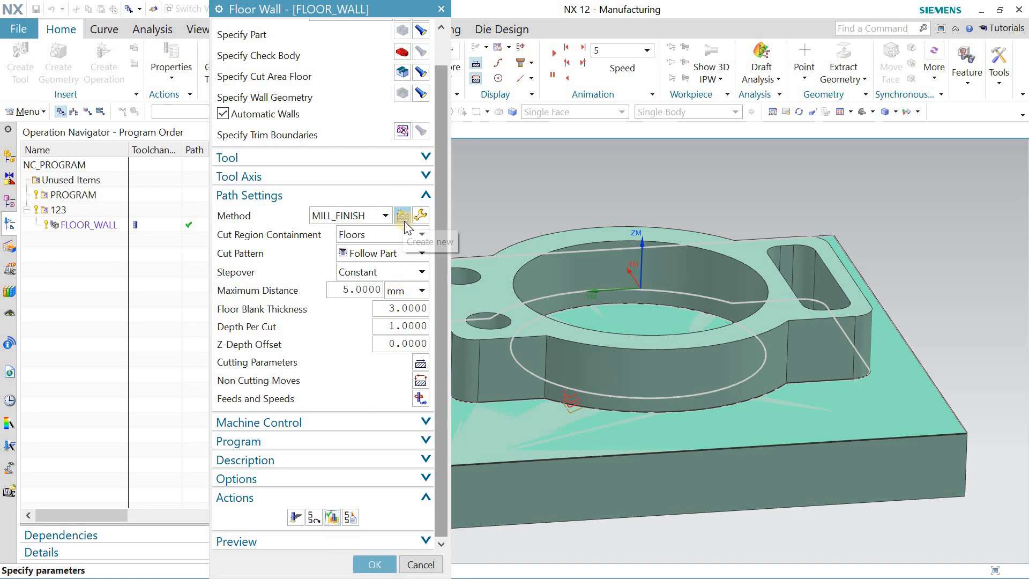
# Set the diameter of the operation's tool MILL12 to 8 mm and regenerate the FLOOR_WALL tool path
pyautogui.click(400, 157)
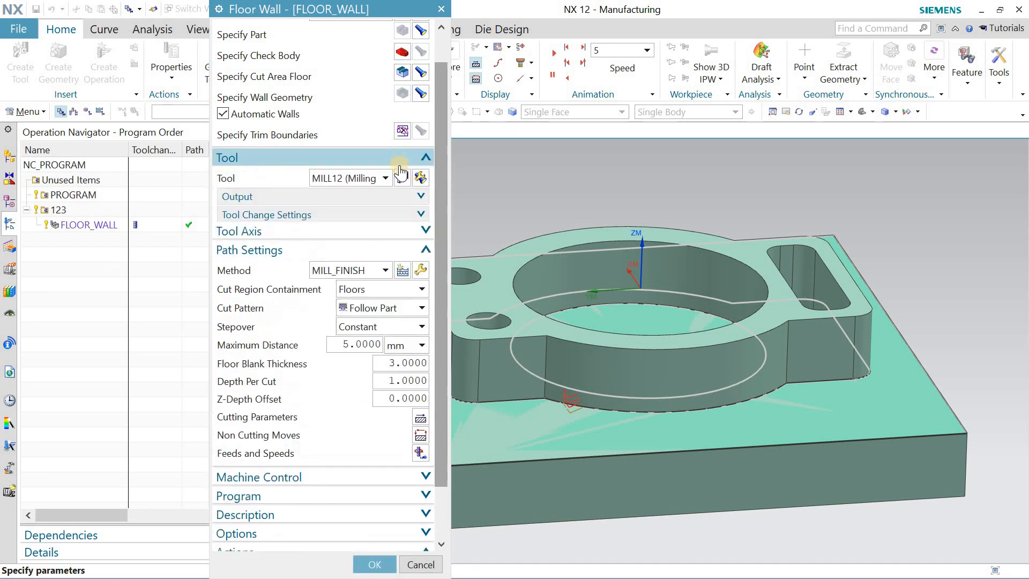
pyautogui.click(422, 182)
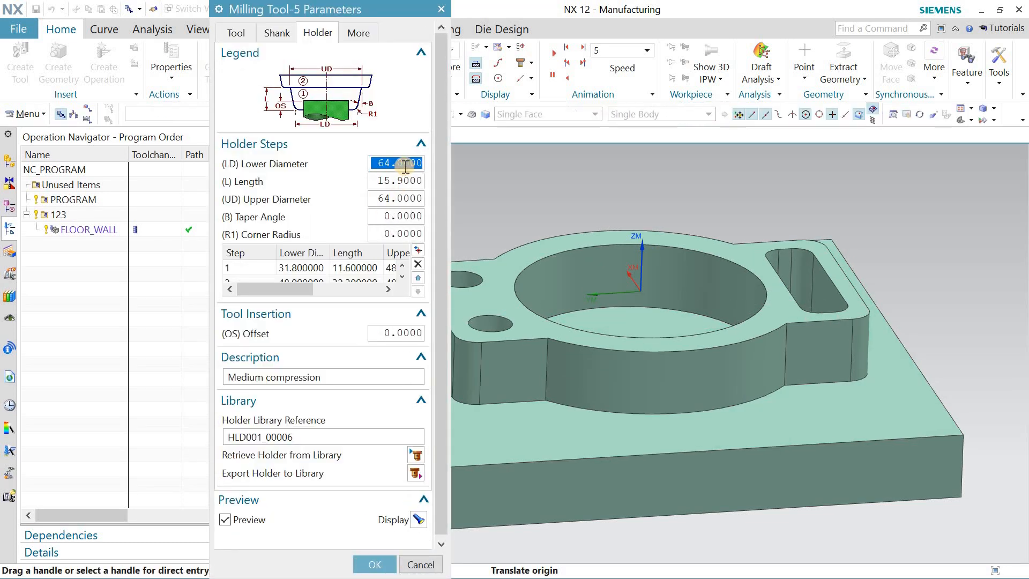
pyautogui.click(234, 35)
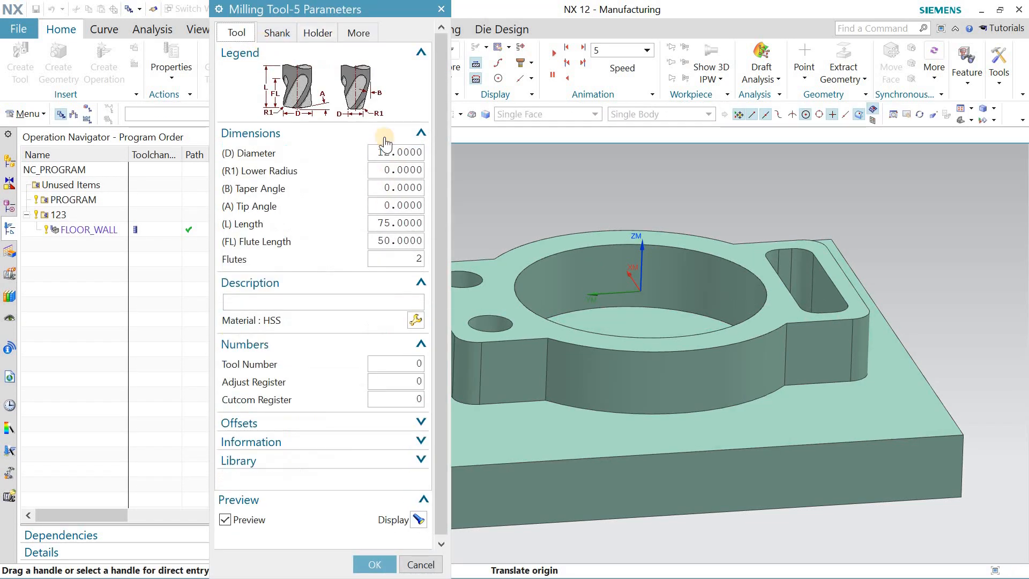
pyautogui.doubleClick(388, 150)
pyautogui.write('8')
pyautogui.scroll(-1, 402, 384)
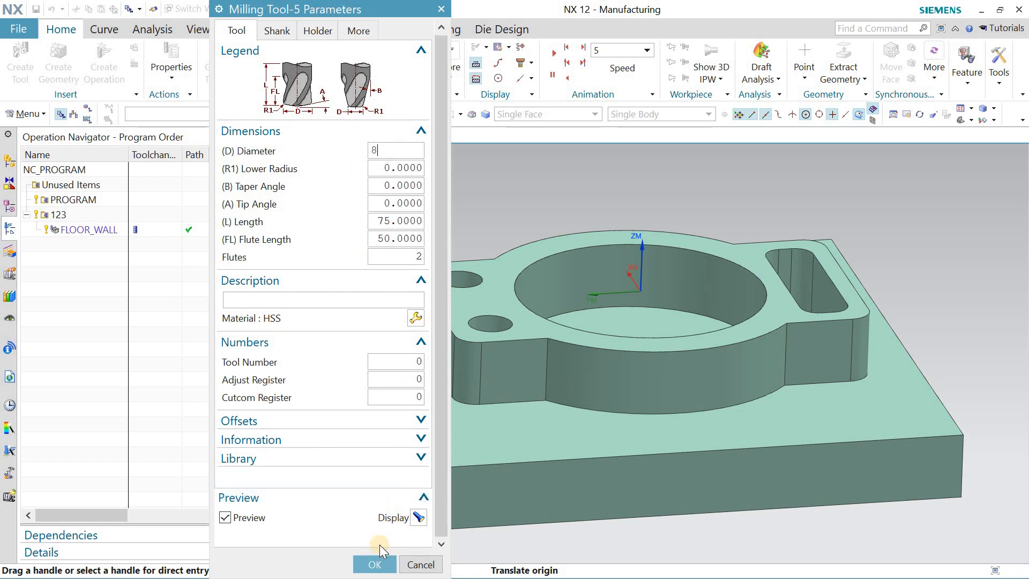
pyautogui.click(374, 565)
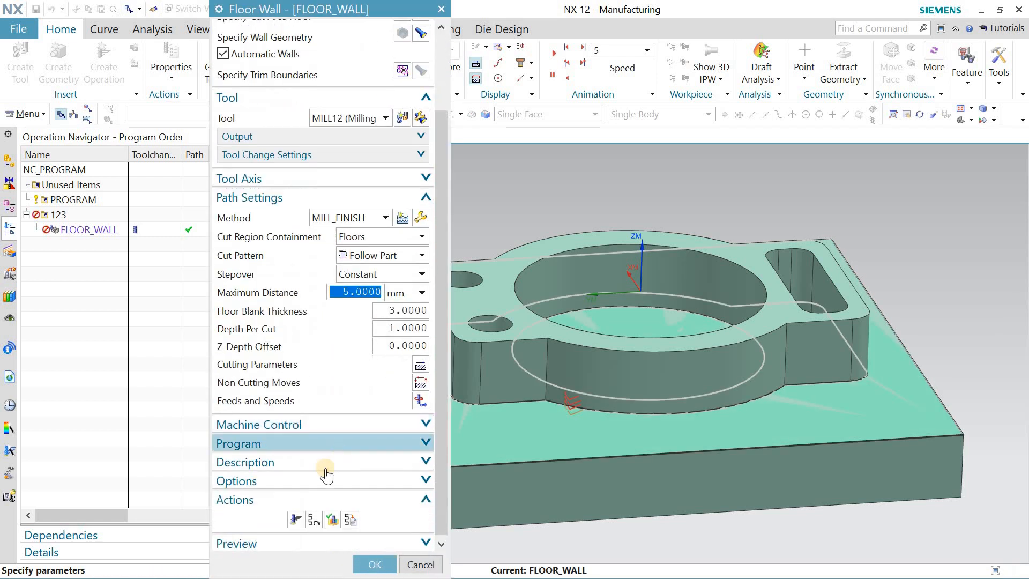
pyautogui.click(296, 519)
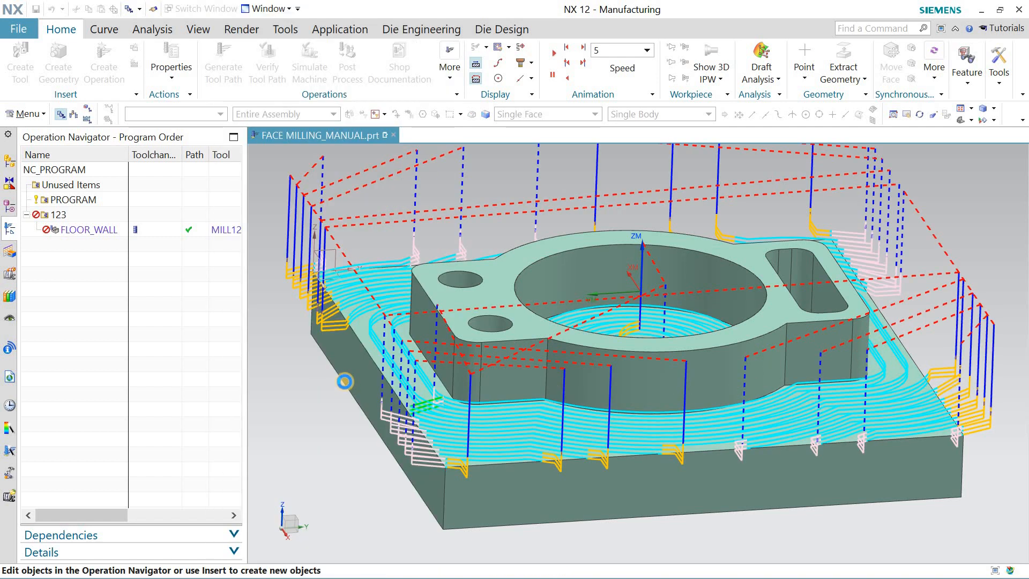
# Simulate the regenerated tool path in 3D dynamic mode and accept the FLOOR_WALL operation
pyautogui.scroll(-2, 321, 486)
pyautogui.scroll(-2, 322, 490)
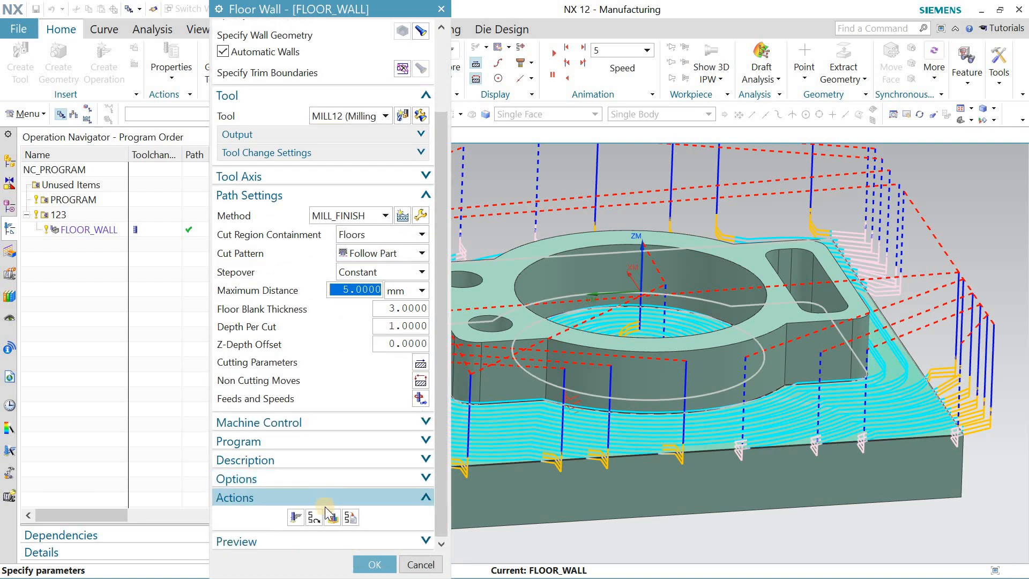
pyautogui.click(331, 516)
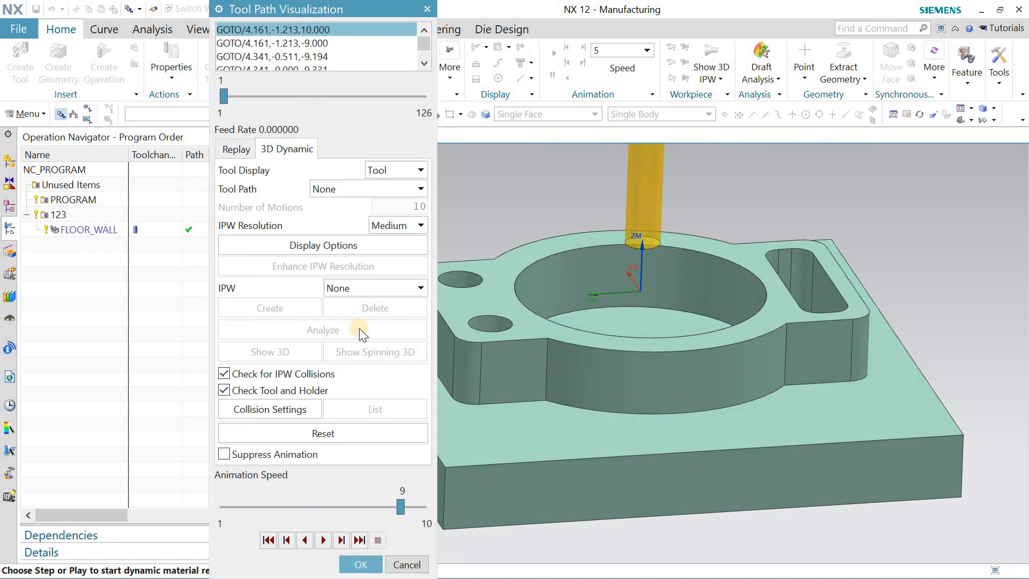
pyautogui.click(330, 538)
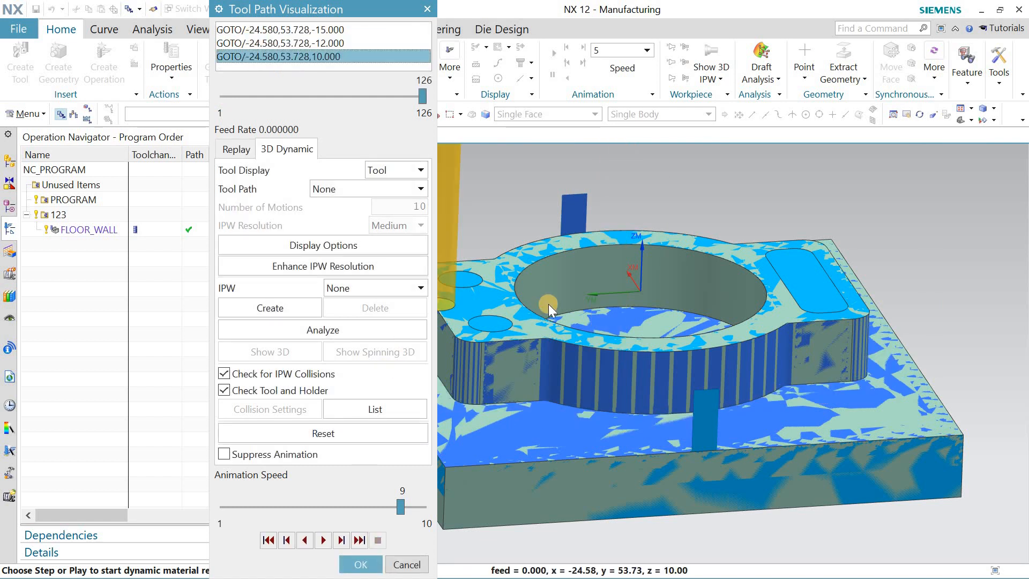
pyautogui.middleClick(506, 249)
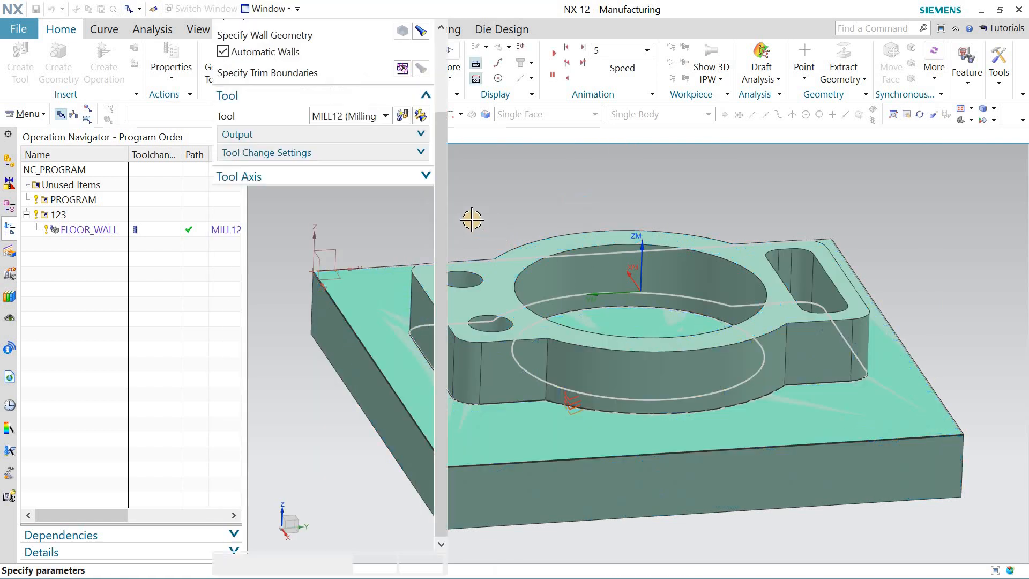
pyautogui.click(375, 565)
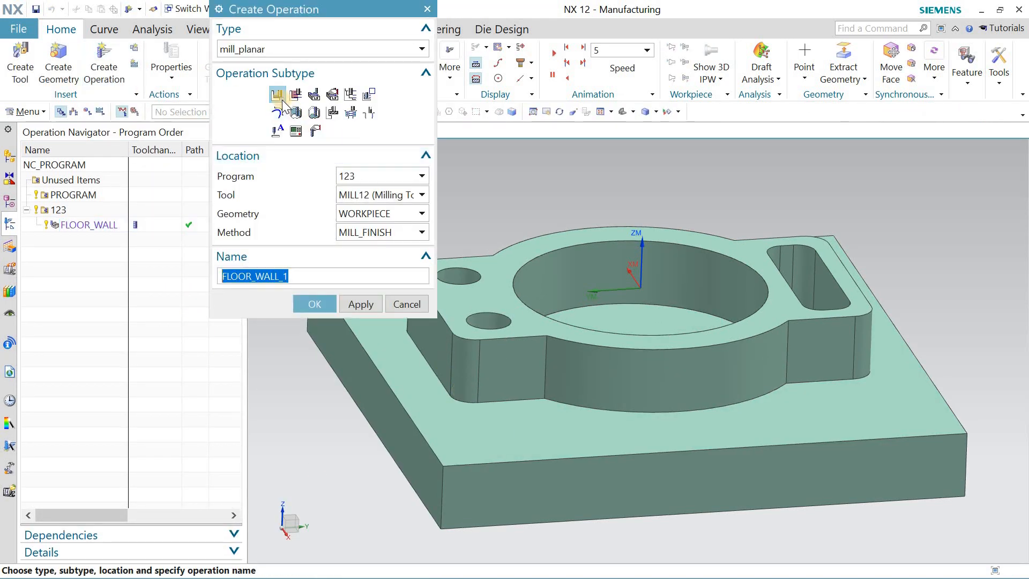
# Create a second Floor and Wall operation, FLOOR_WALL_1, in program 123 with tool MILL5 and method MILL_FINISH
pyautogui.click(393, 196)
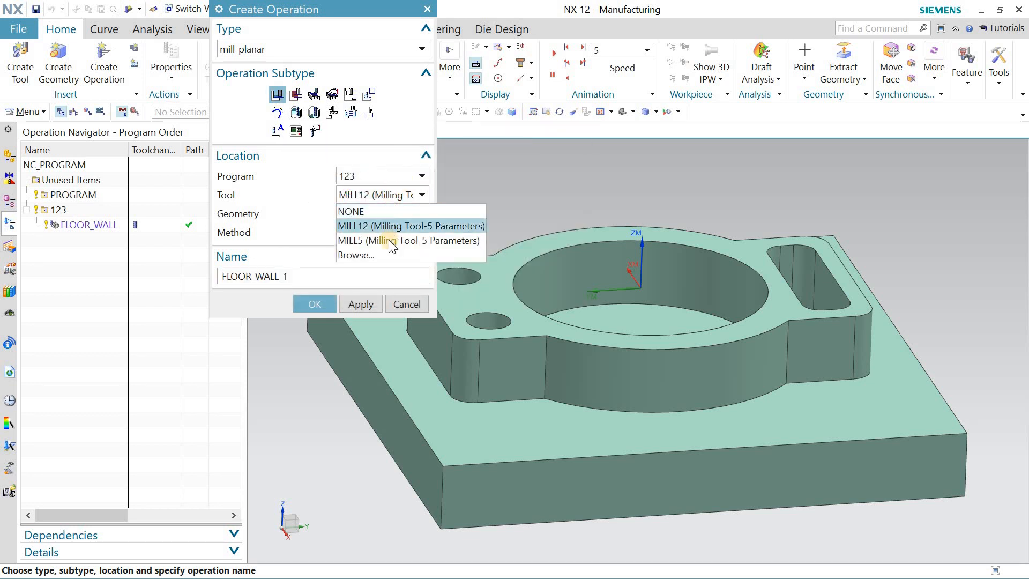
pyautogui.click(390, 241)
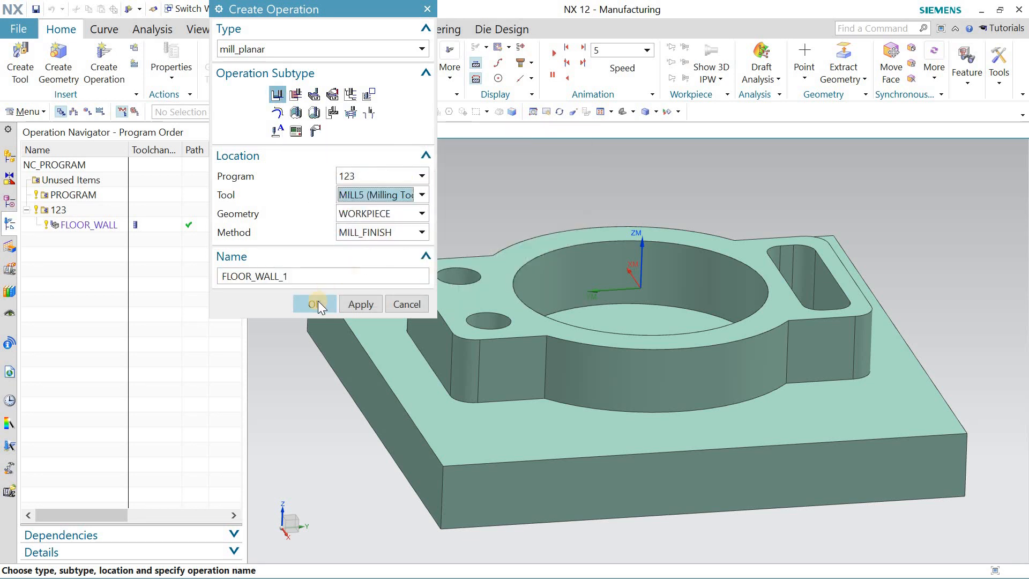
pyautogui.click(315, 304)
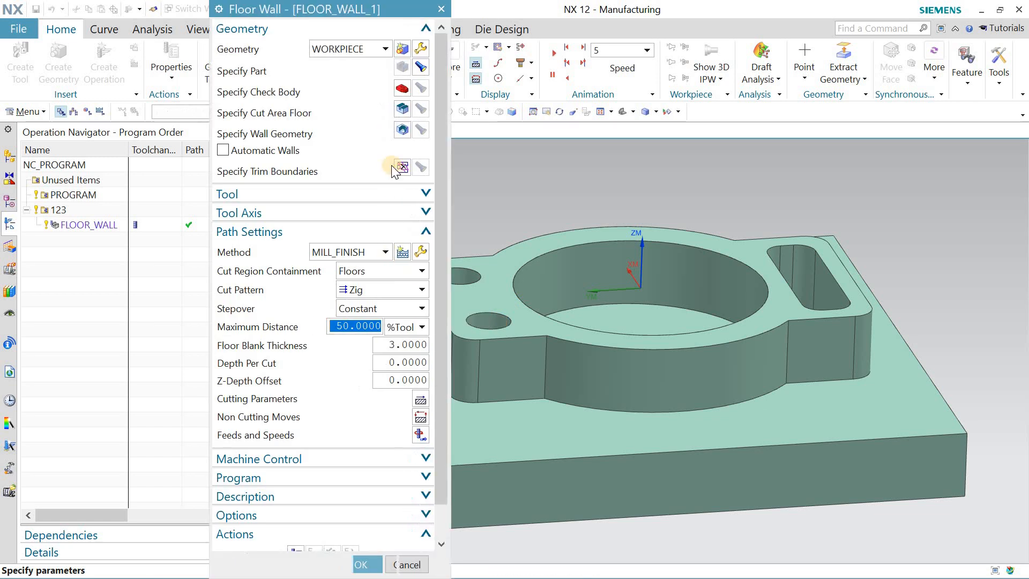
# Specify the bottom faces of the two small holes and the elongated slot as cut area floors
pyautogui.click(404, 111)
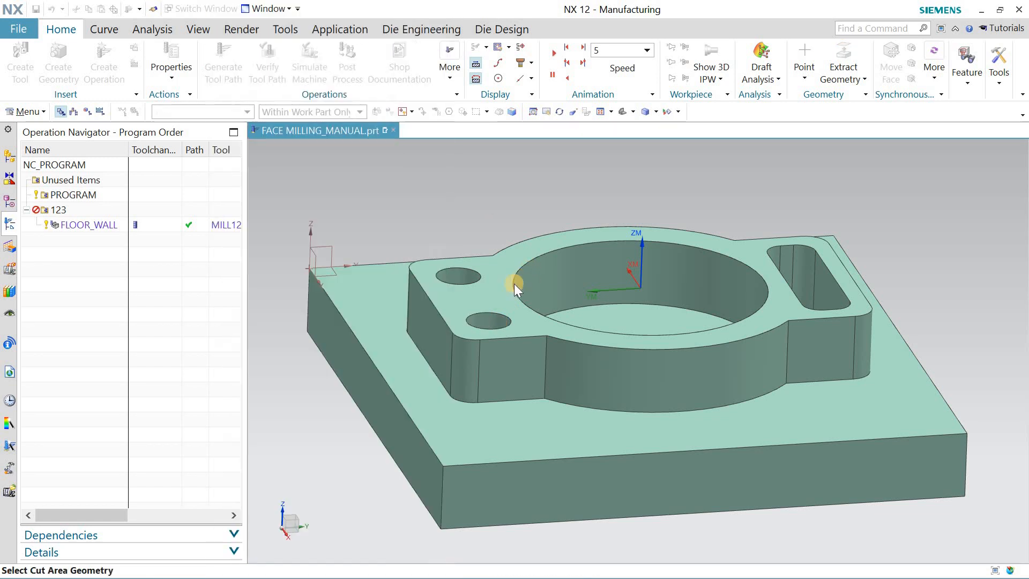
pyautogui.moveTo(509, 289); pyautogui.dragTo(490, 333, button='middle')
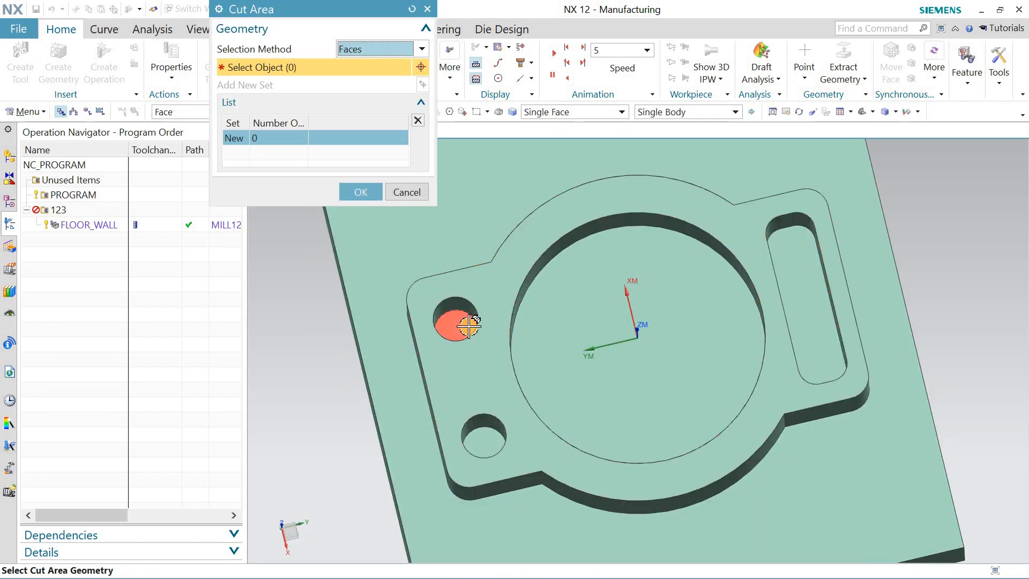
pyautogui.click(466, 324)
pyautogui.click(483, 446)
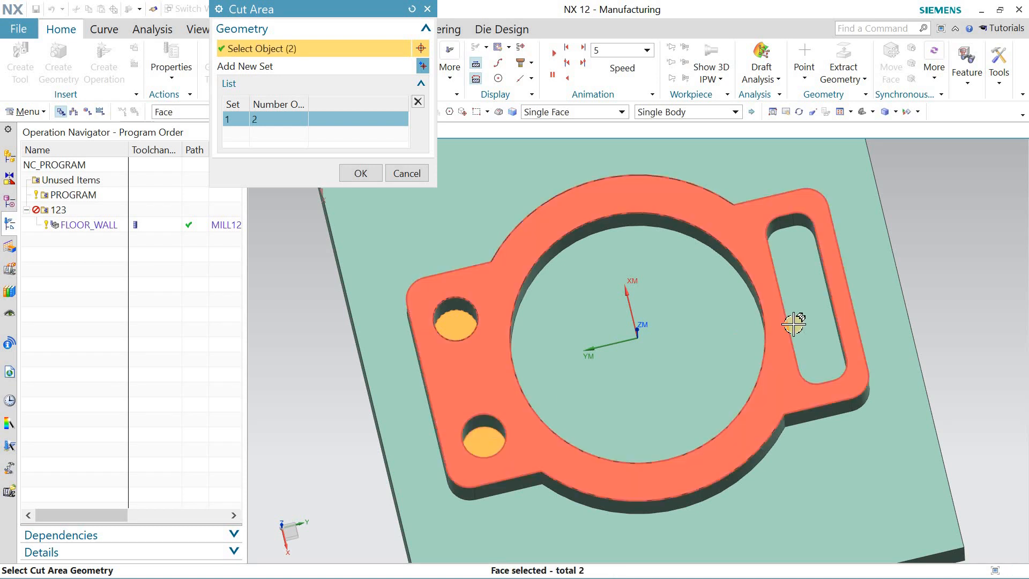
pyautogui.click(811, 303)
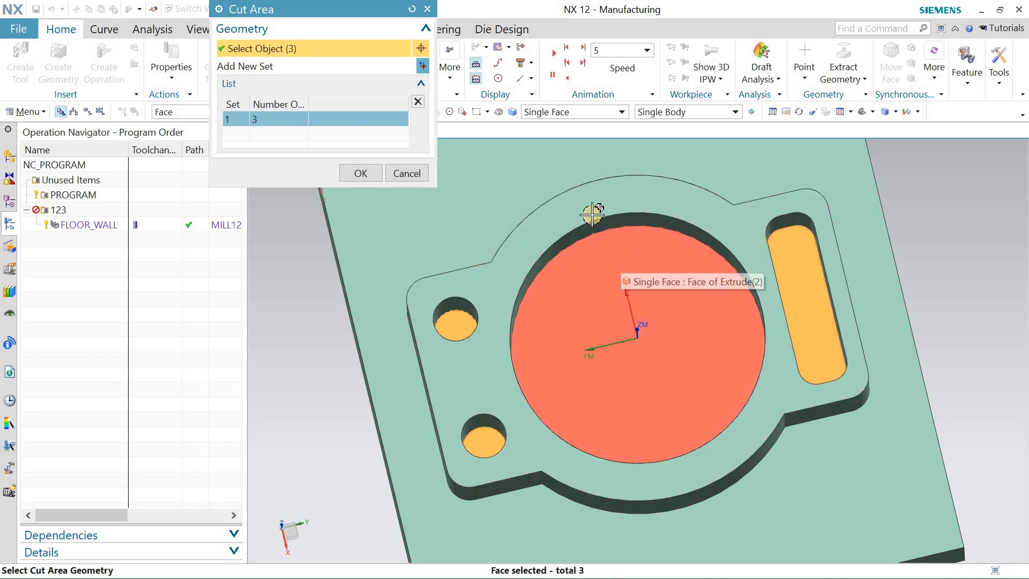
pyautogui.click(361, 173)
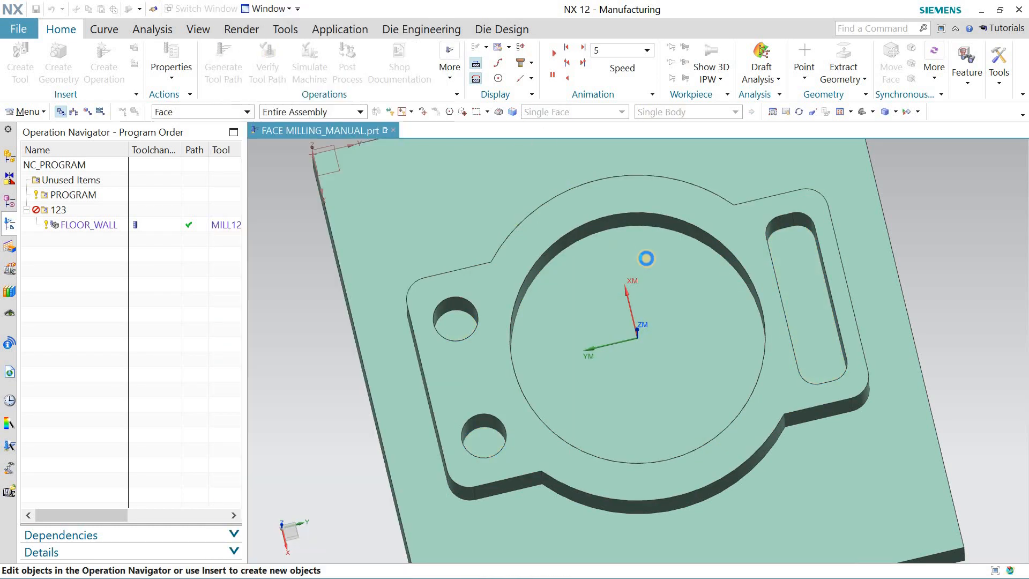
# Set the cut pattern to Follow Part with a 1 mm depth per cut and generate the FLOOR_WALL_1 tool path
pyautogui.moveTo(639, 223)
pyautogui.mouseDown(button='middle')
pyautogui.moveTo(654, 161)
pyautogui.moveTo(653, 218)
pyautogui.mouseUp(button='middle')
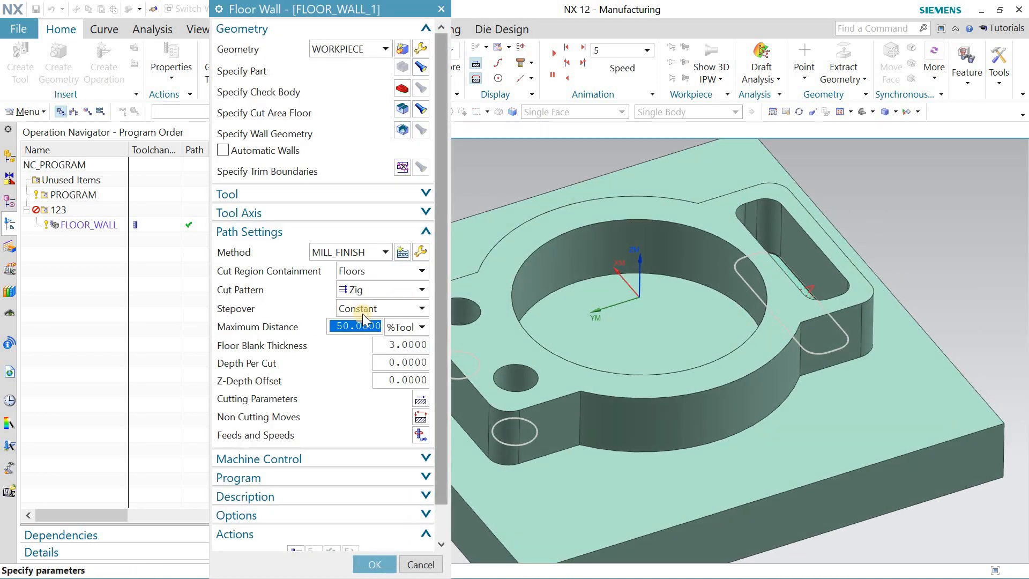
pyautogui.click(387, 288)
pyautogui.click(385, 302)
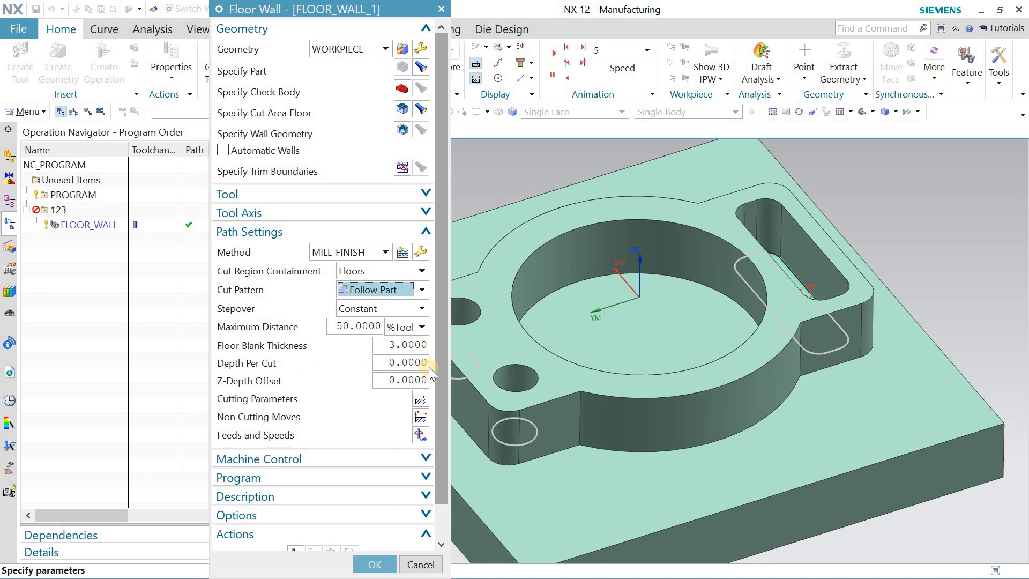
pyautogui.doubleClick(409, 362)
pyautogui.write('1')
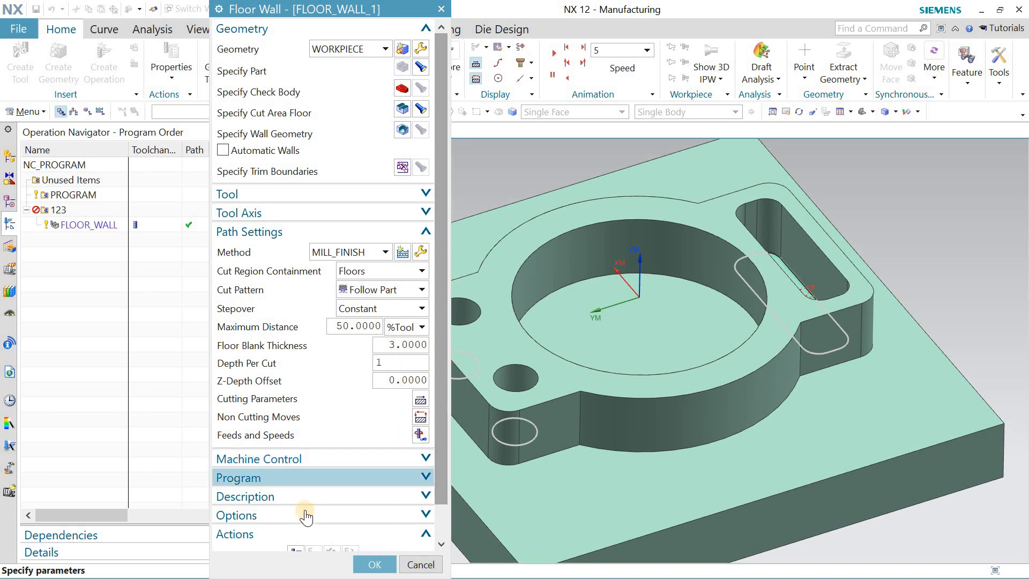
pyautogui.scroll(-2, 300, 518)
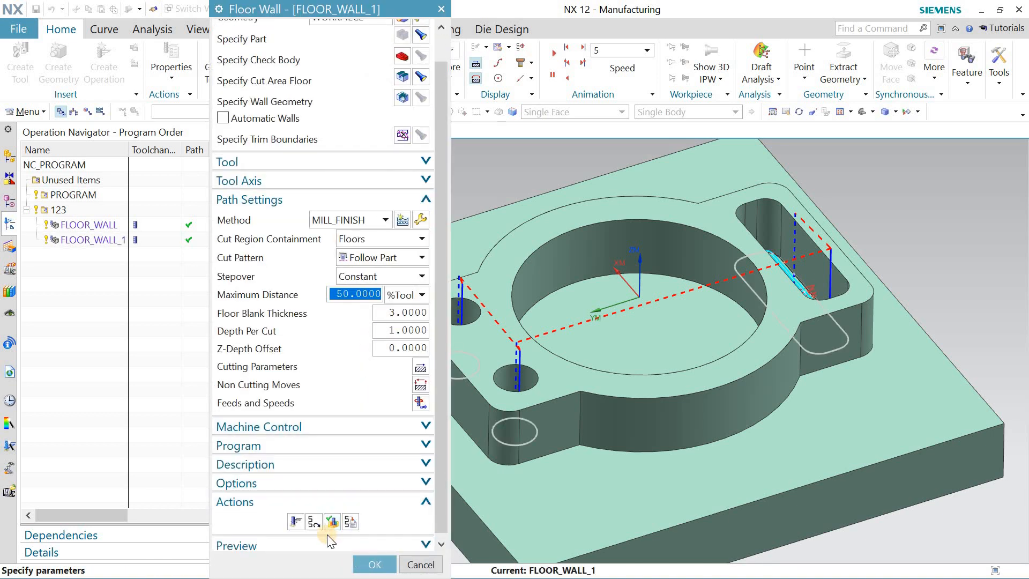
# Simulate the FLOOR_WALL_1 tool path in 3D dynamic mode and accept the operation
pyautogui.click(333, 522)
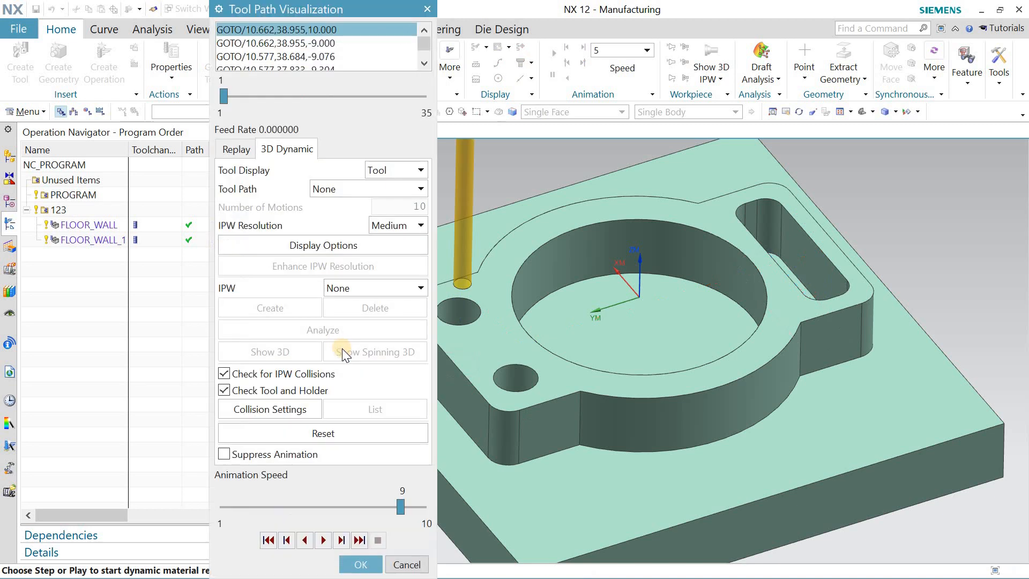
pyautogui.click(323, 539)
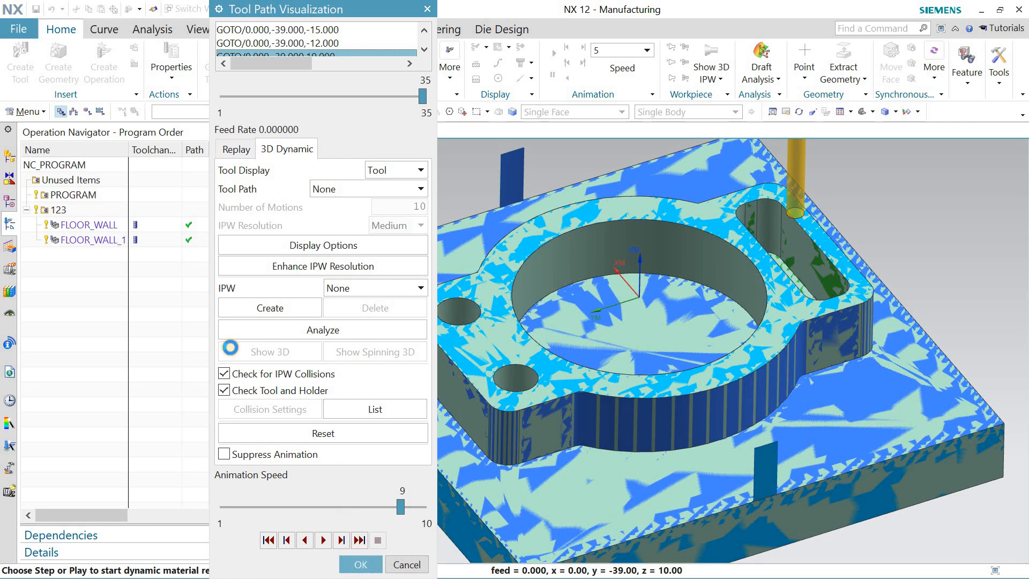
pyautogui.click(358, 564)
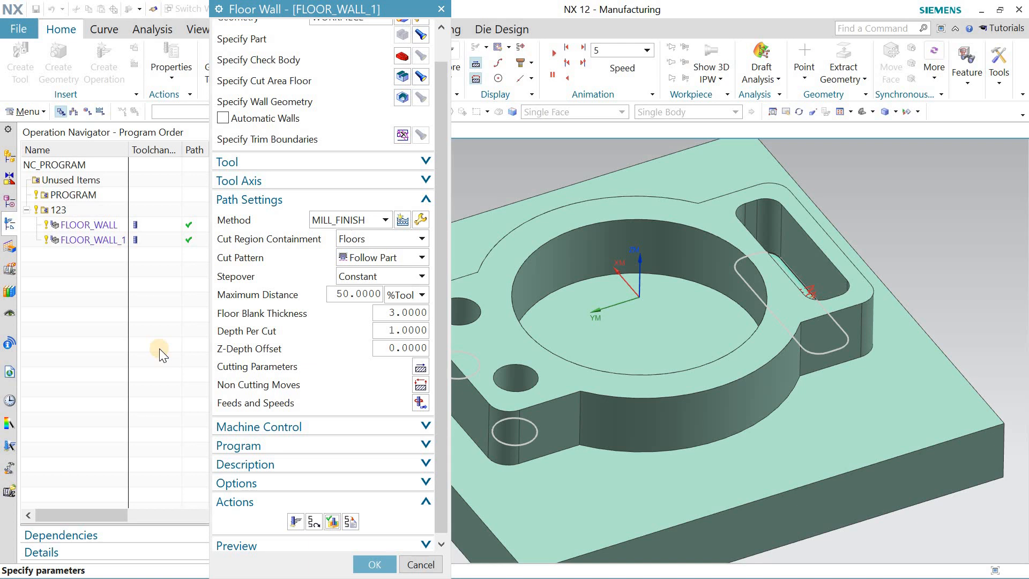
pyautogui.click(376, 565)
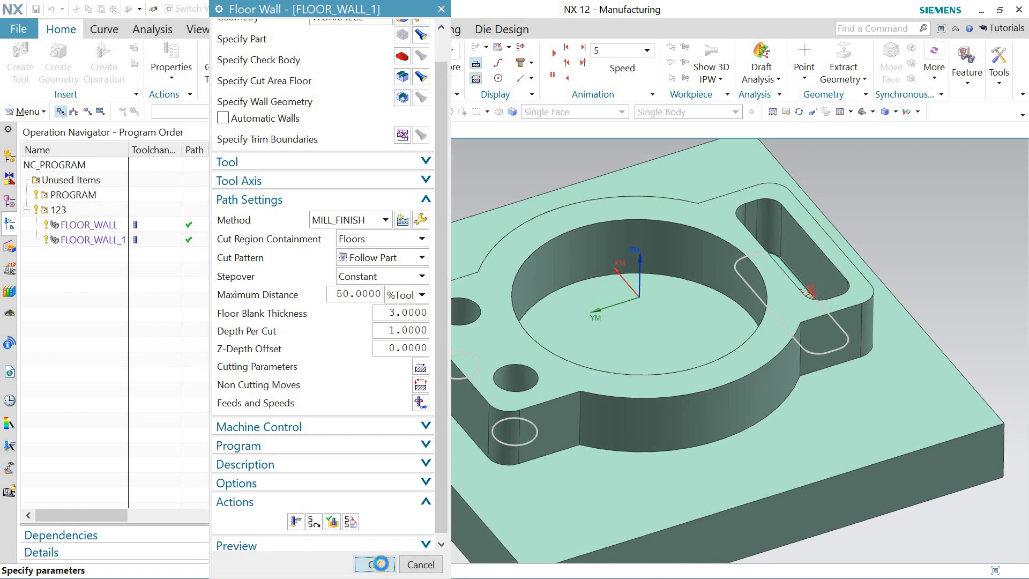
# Simulate the FLOOR_WALL and FLOOR_WALL_1 operations together on the machine at speed 9 with material removal, and close the simulation
pyautogui.click(150, 230)
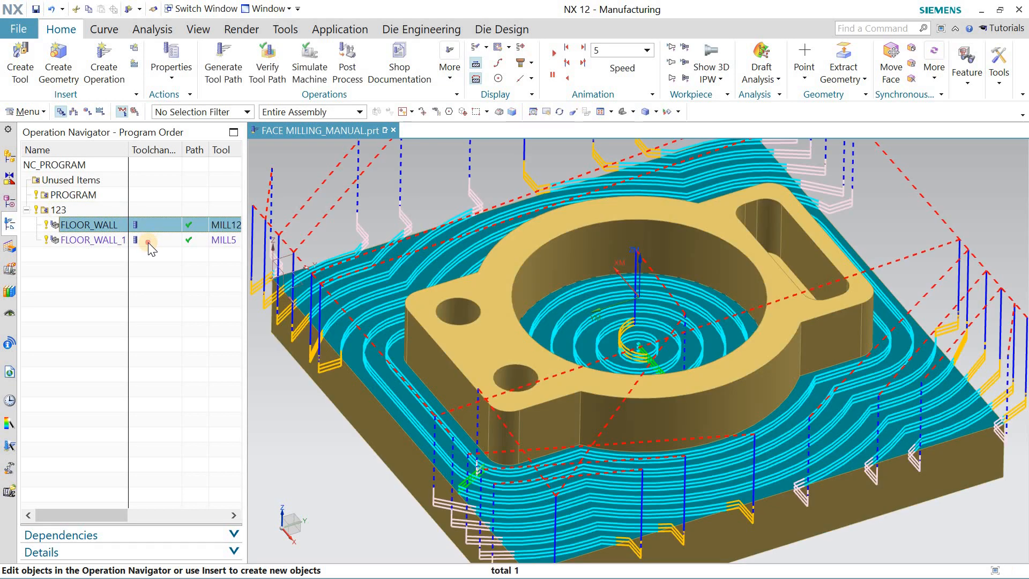
pyautogui.keyDown('shift'); pyautogui.click(148, 240); pyautogui.keyUp('shift')
pyautogui.rightClick(148, 235)
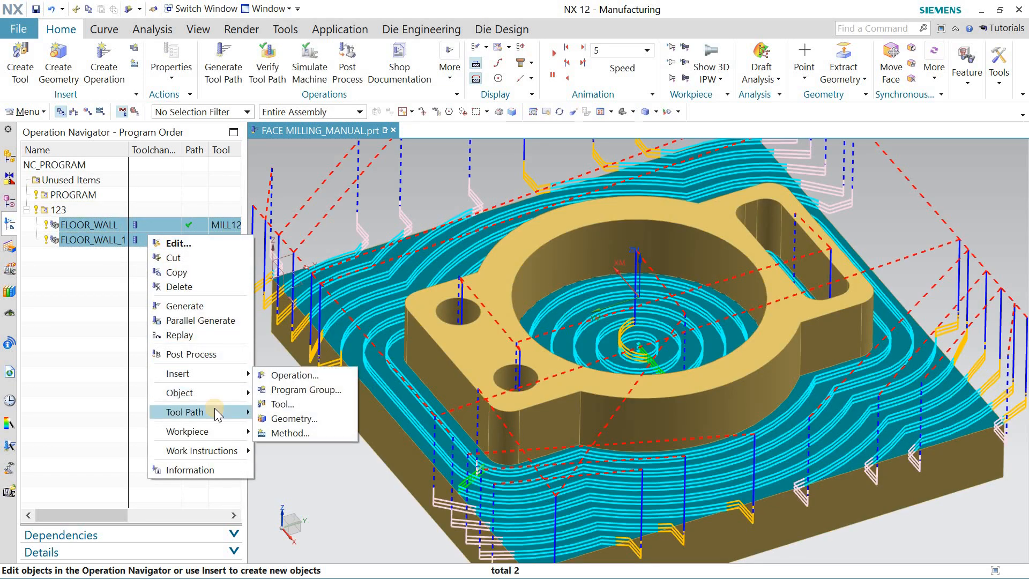
pyautogui.moveTo(216, 412)
pyautogui.click(294, 485)
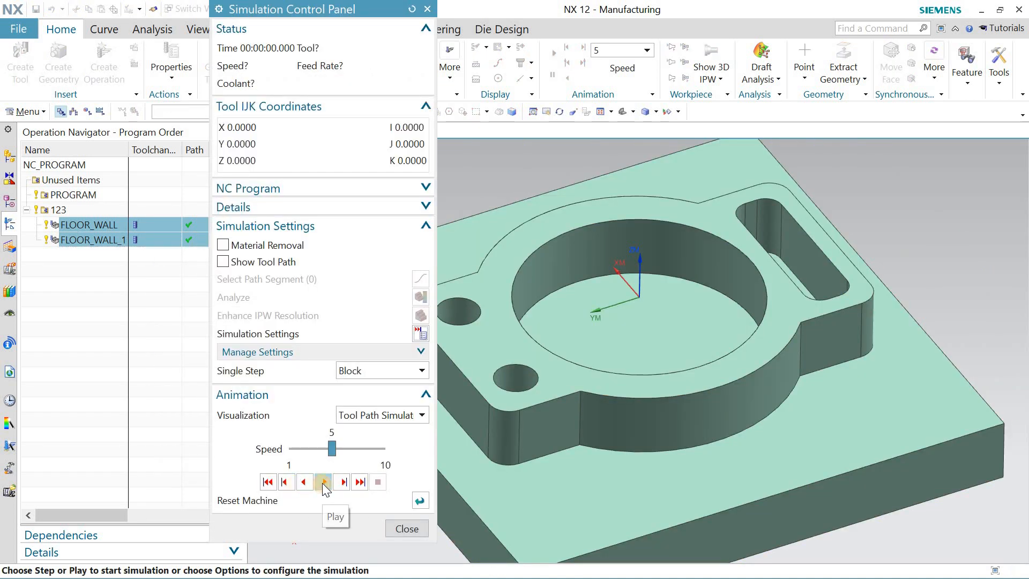
pyautogui.click(323, 484)
pyautogui.click(373, 447)
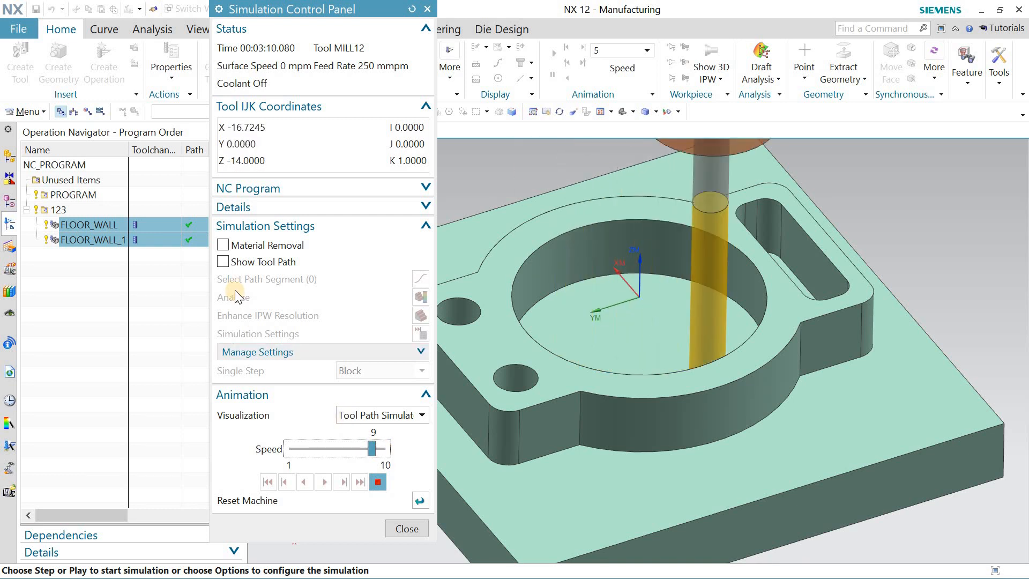
pyautogui.click(223, 246)
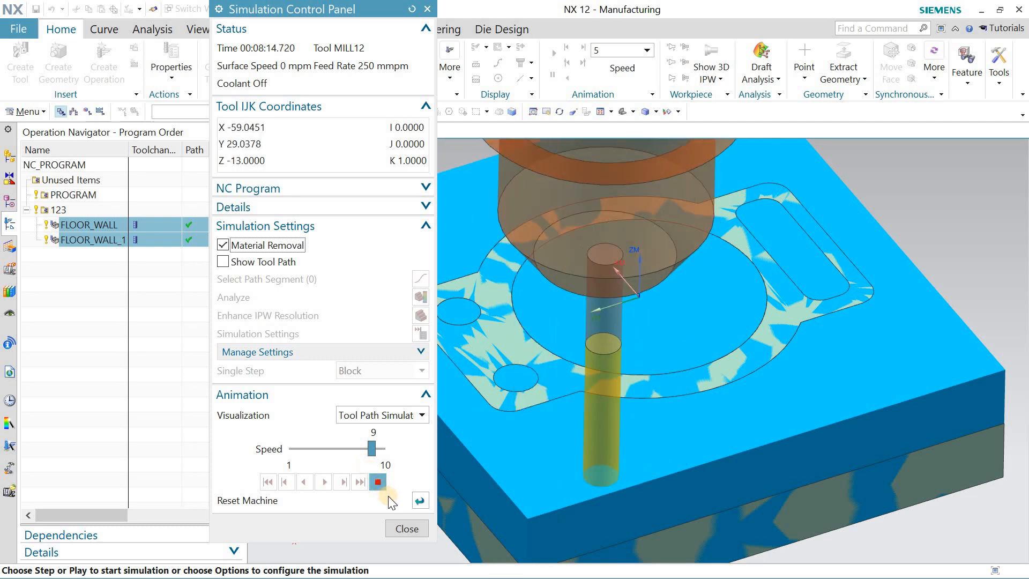
pyautogui.click(405, 524)
pyautogui.click(121, 305)
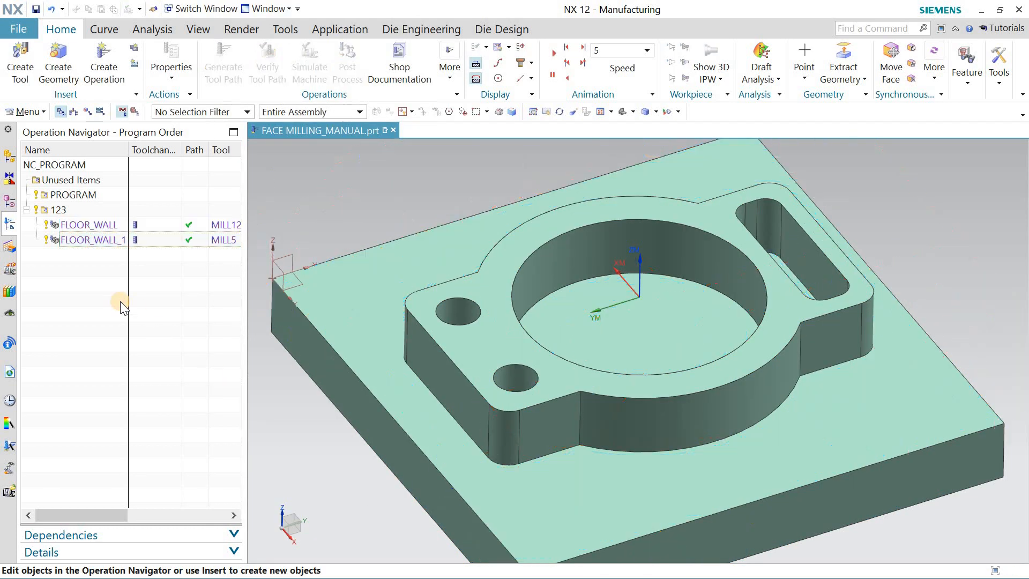
# Postprocess FLOOR_WALL and FLOOR_WALL_1 together with the MILL_3_AXIS postprocessor, using post-defined units and listing the output
pyautogui.click(140, 224)
pyautogui.keyDown('shift'); pyautogui.click(140, 239); pyautogui.keyUp('shift')
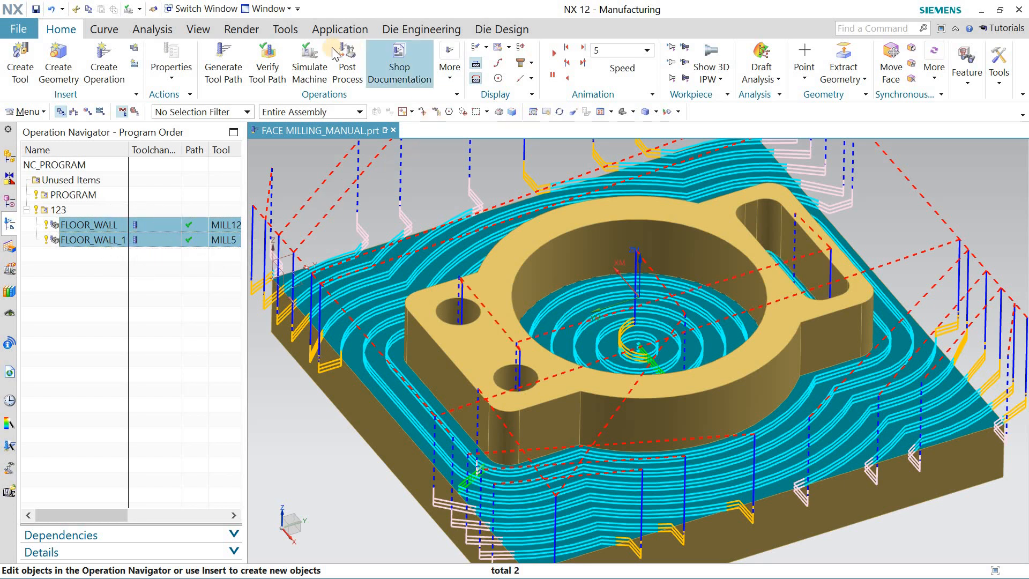
pyautogui.click(346, 59)
pyautogui.click(245, 63)
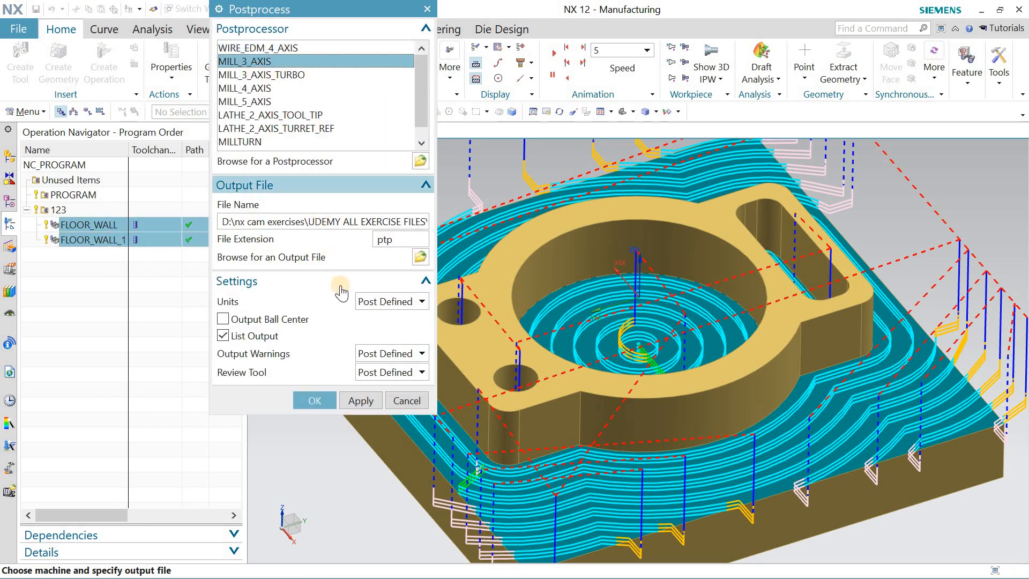
pyautogui.click(316, 400)
pyautogui.click(403, 321)
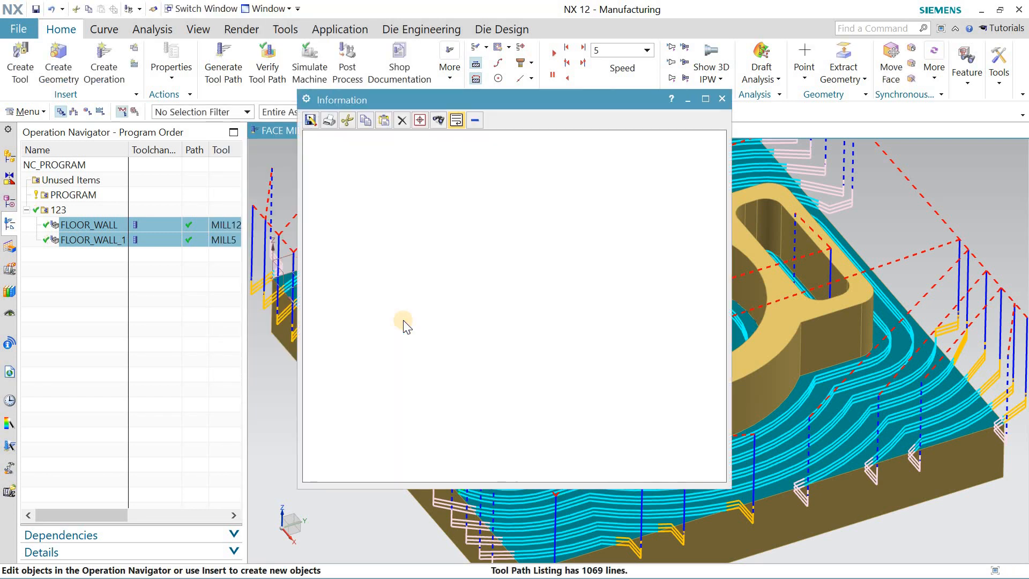
# Review the generated G-code listing at full-screen size with enlarged text, and close it
pyautogui.click(703, 103)
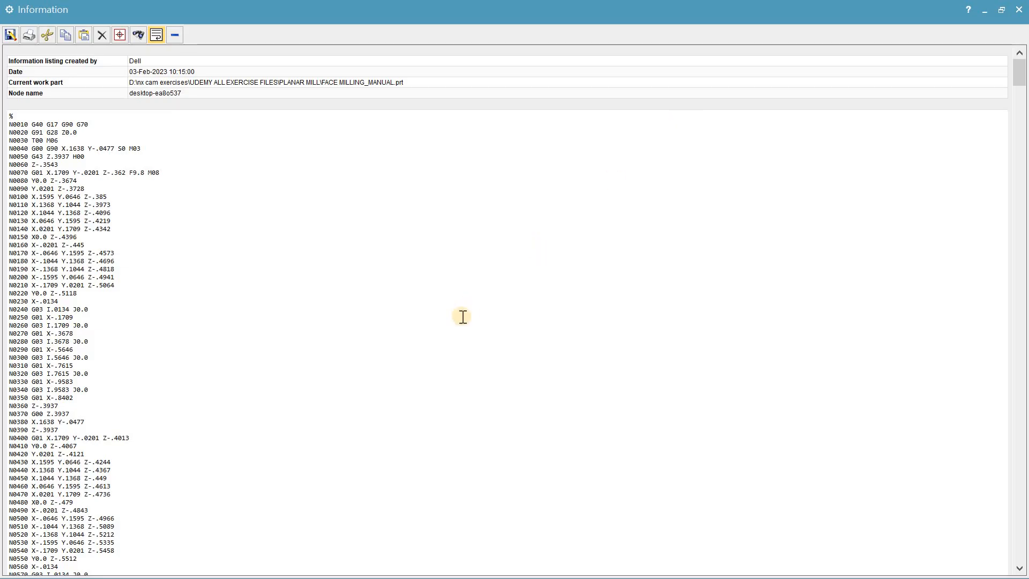
pyautogui.keyDown('ctrl'); pyautogui.scroll(5, 463, 317); pyautogui.keyUp('ctrl')
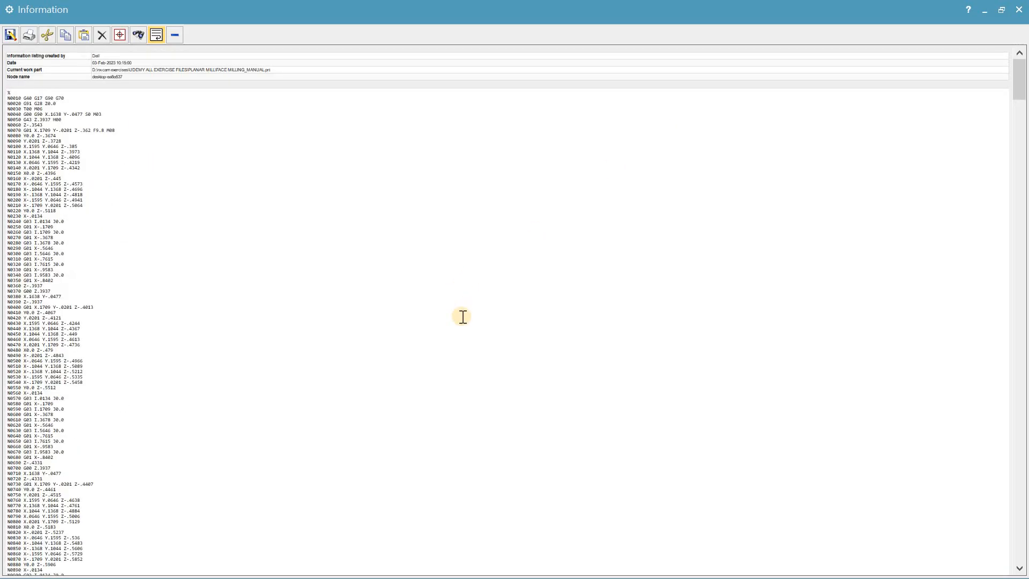
pyautogui.scroll(-5, 463, 317)
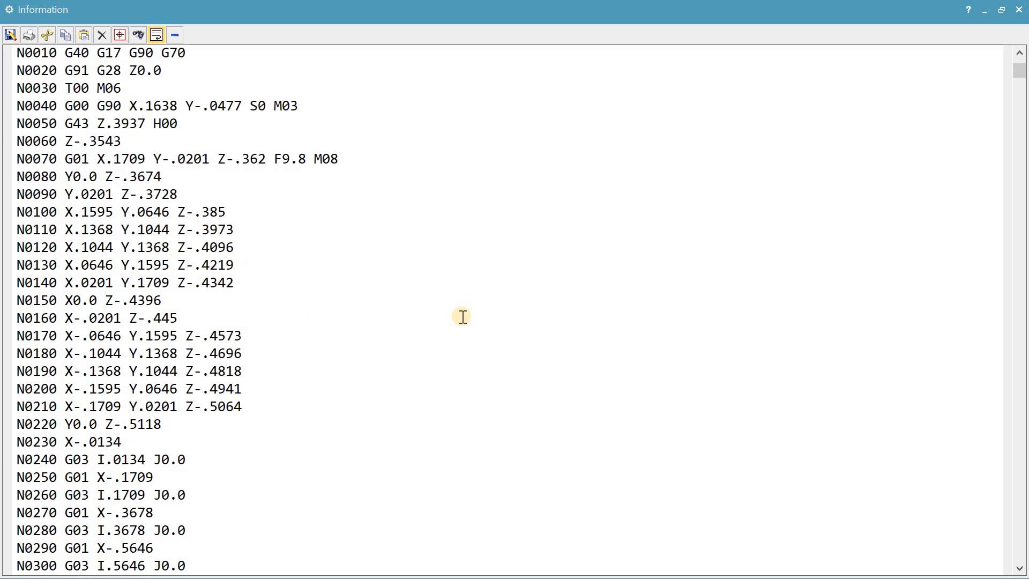
pyautogui.scroll(-15, 463, 316)
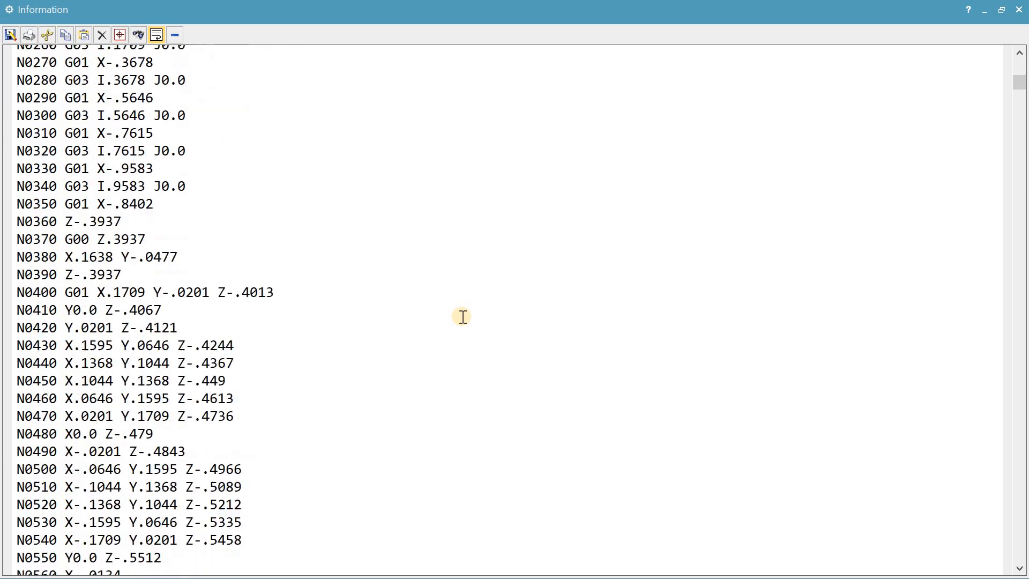
pyautogui.click(1019, 10)
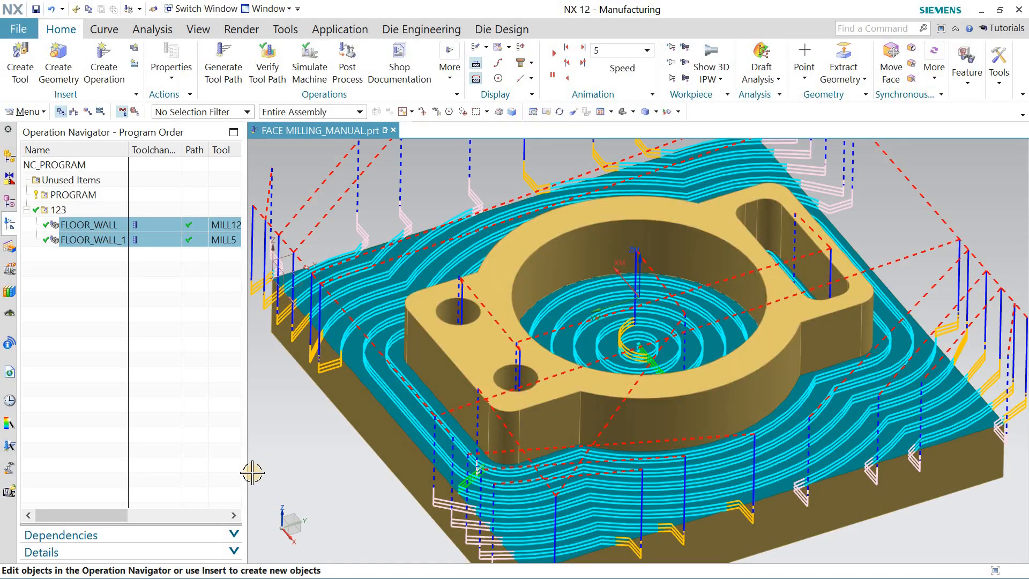
pyautogui.click(136, 313)
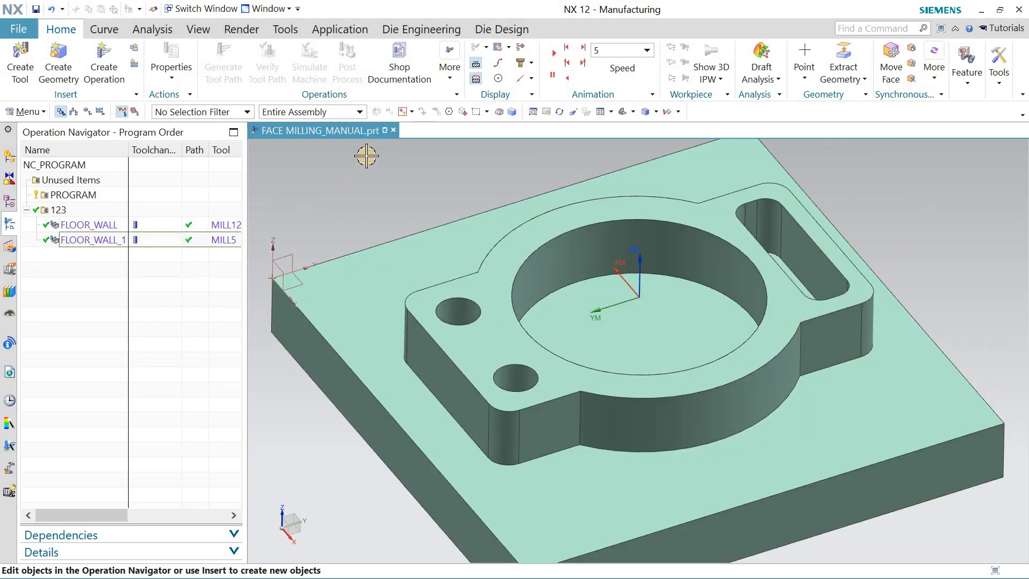
# Generate shop documentation for the FLOOR_WALL operation in the Operation List Select (HTML/Excel) report format
pyautogui.click(107, 227)
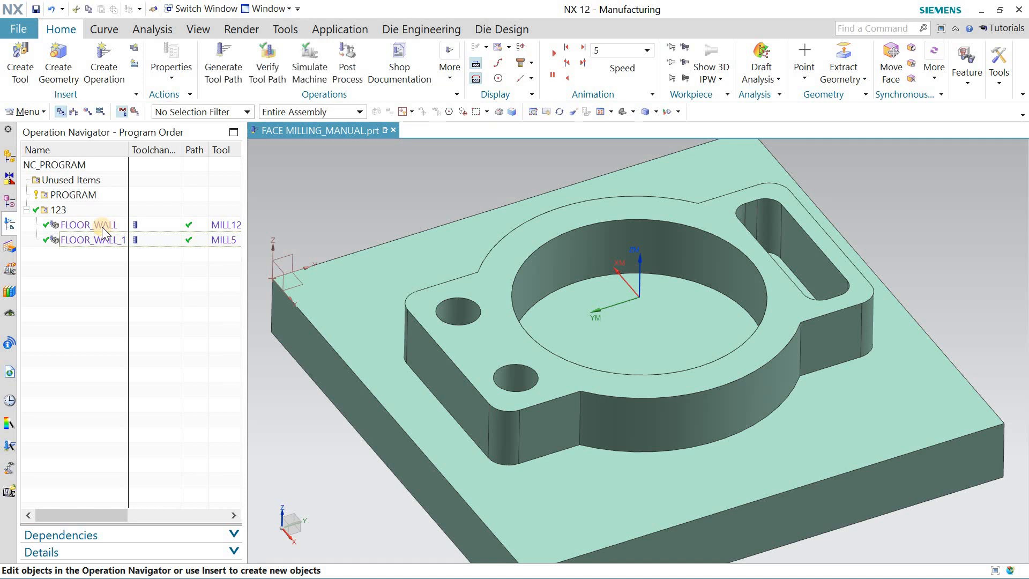
pyautogui.click(384, 72)
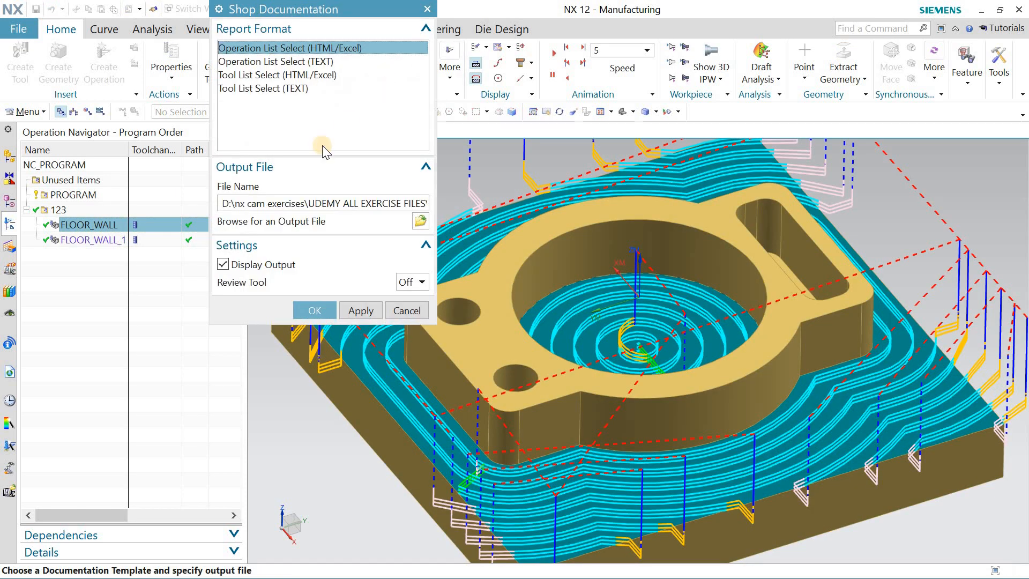
pyautogui.click(305, 317)
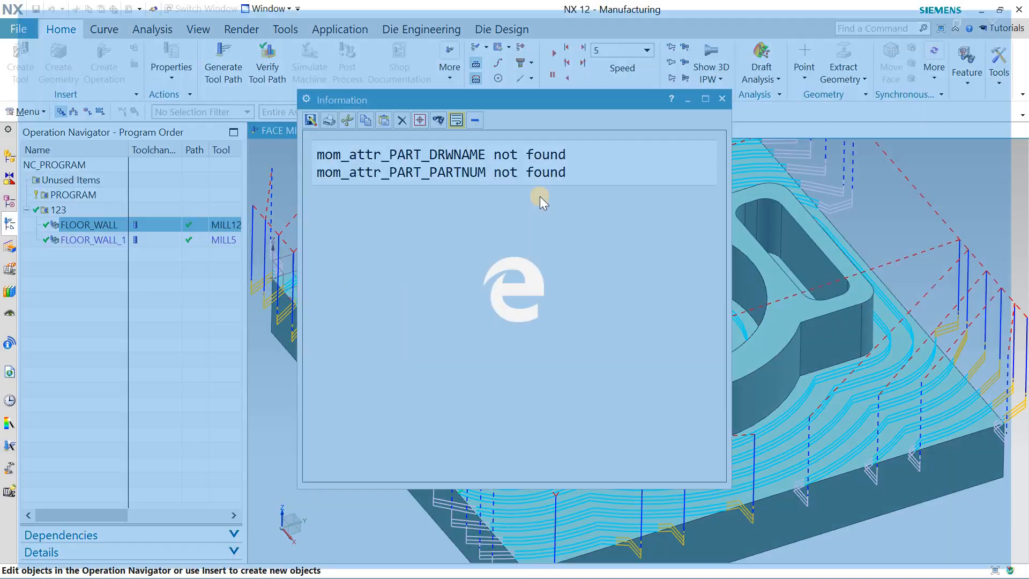